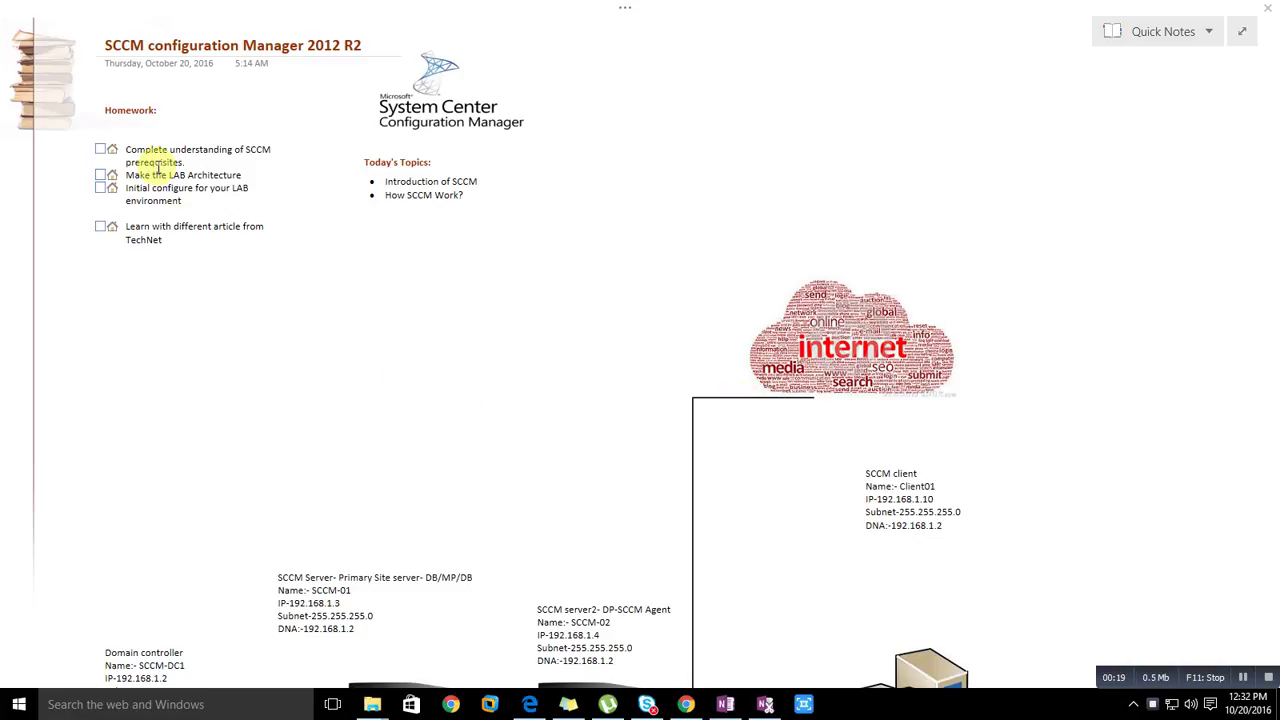
left_click(102, 150)
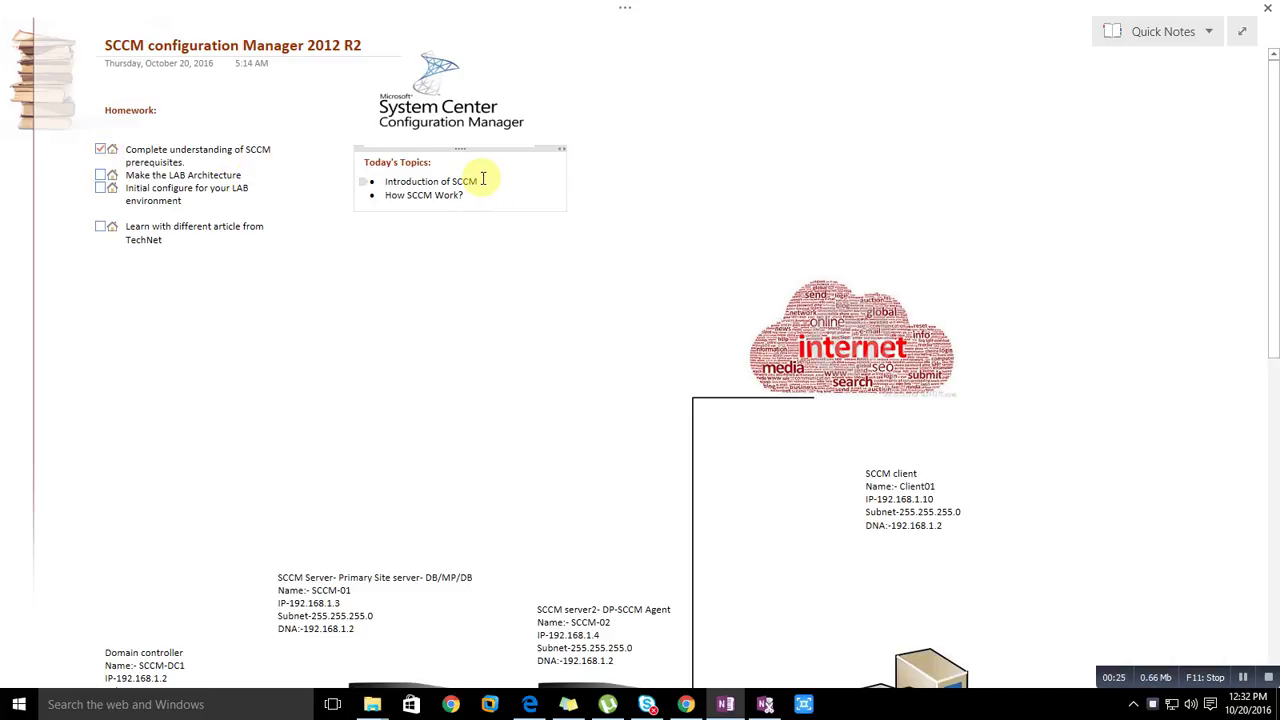
left_click_drag(478, 181, 385, 187)
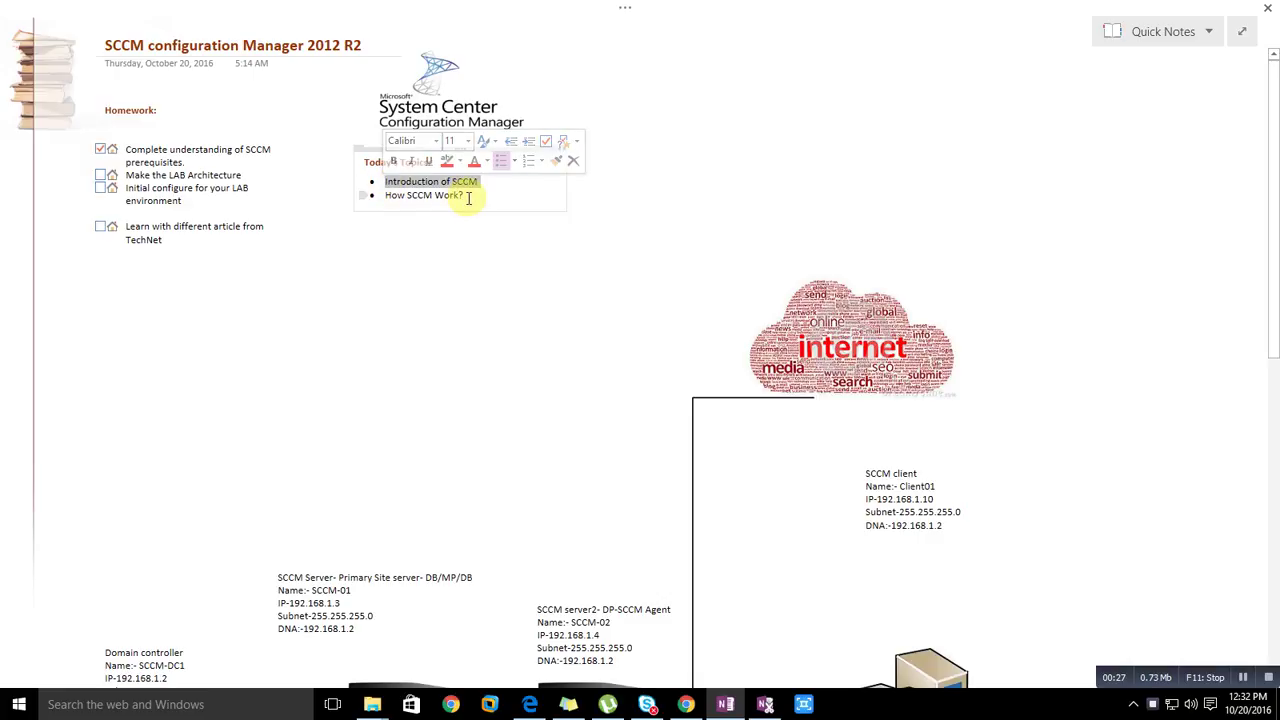
left_click_drag(465, 195, 395, 201)
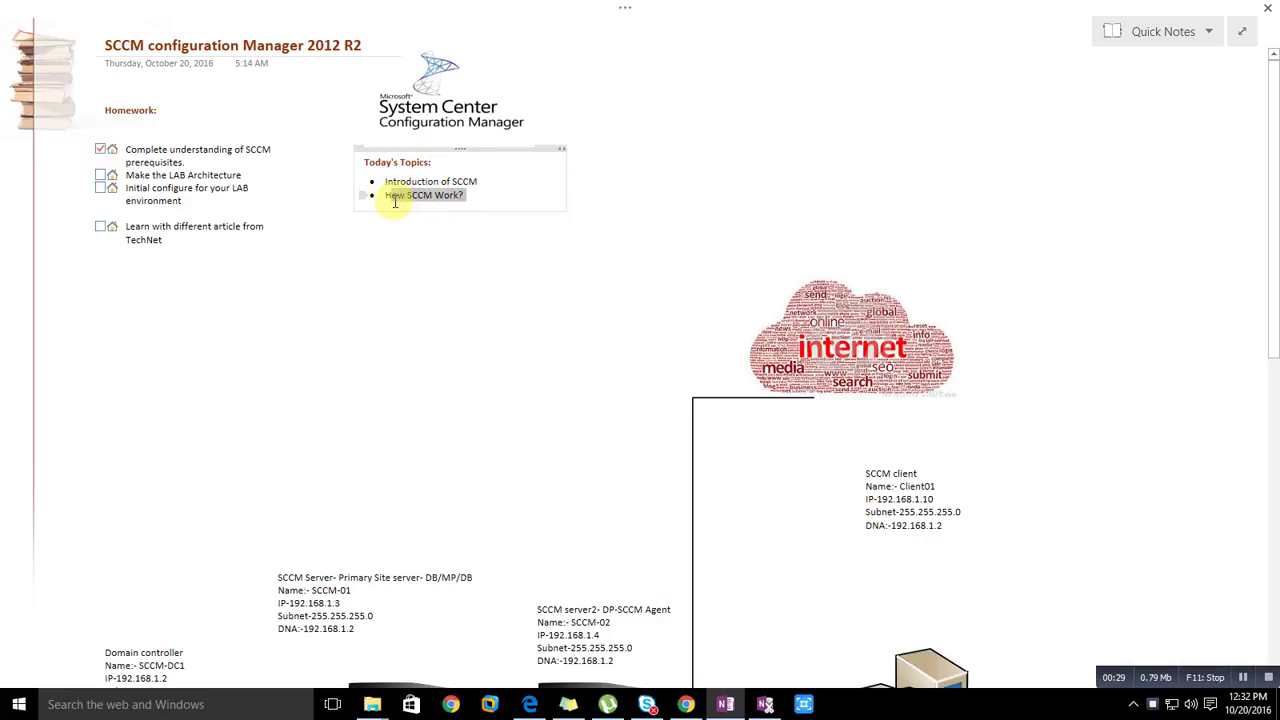
left_click(250, 174)
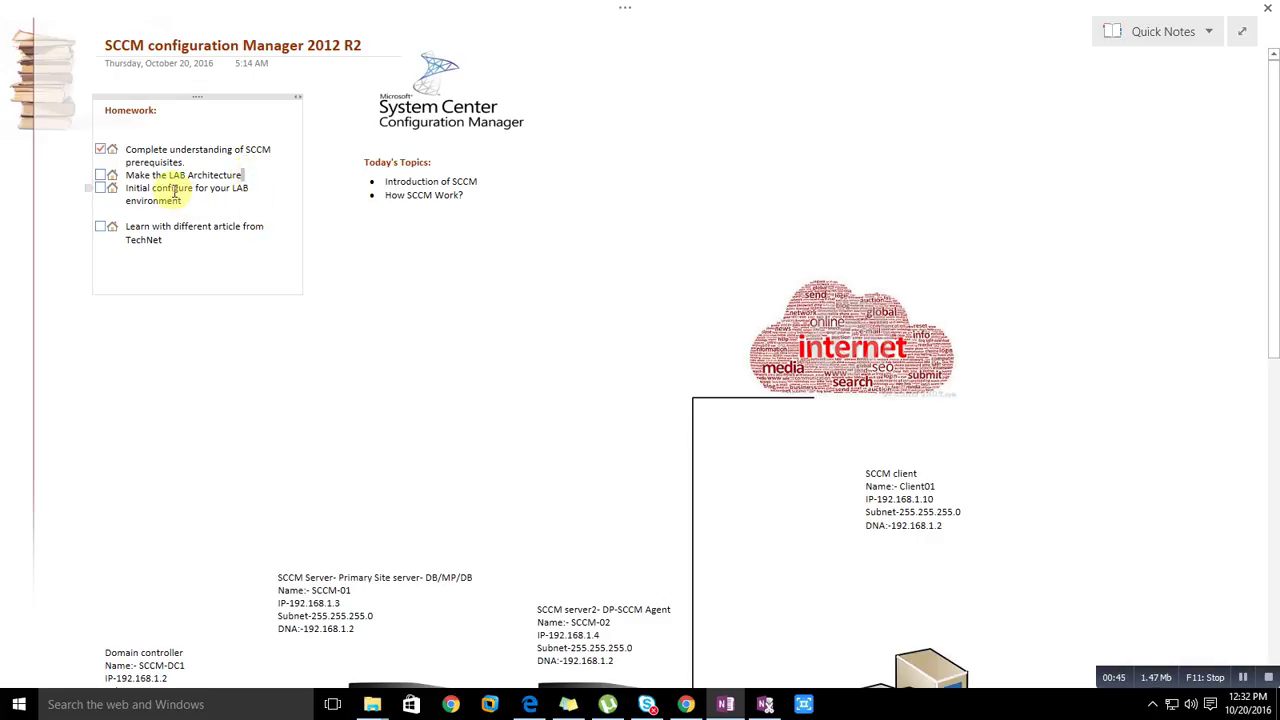
Scroll to the network diagram and drag the SCCM client label down above the client computer
scroll(458, 314, "down", 5)
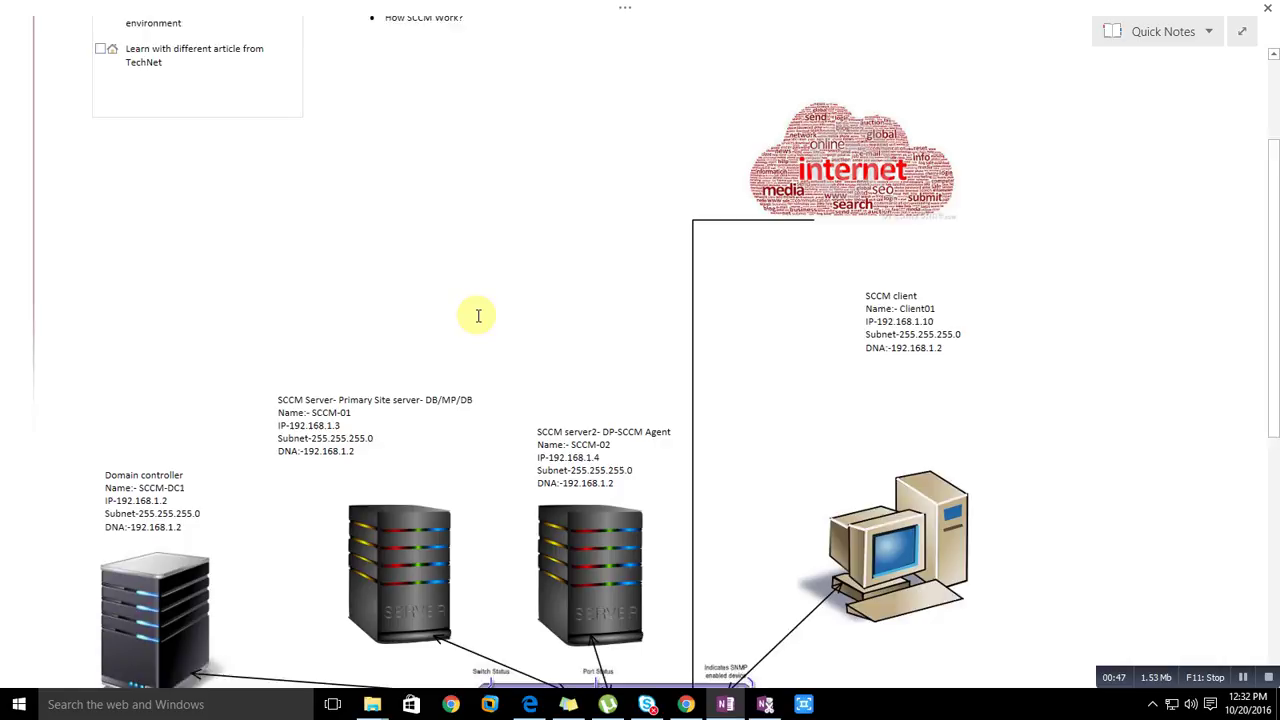
scroll(480, 315, "down", 1)
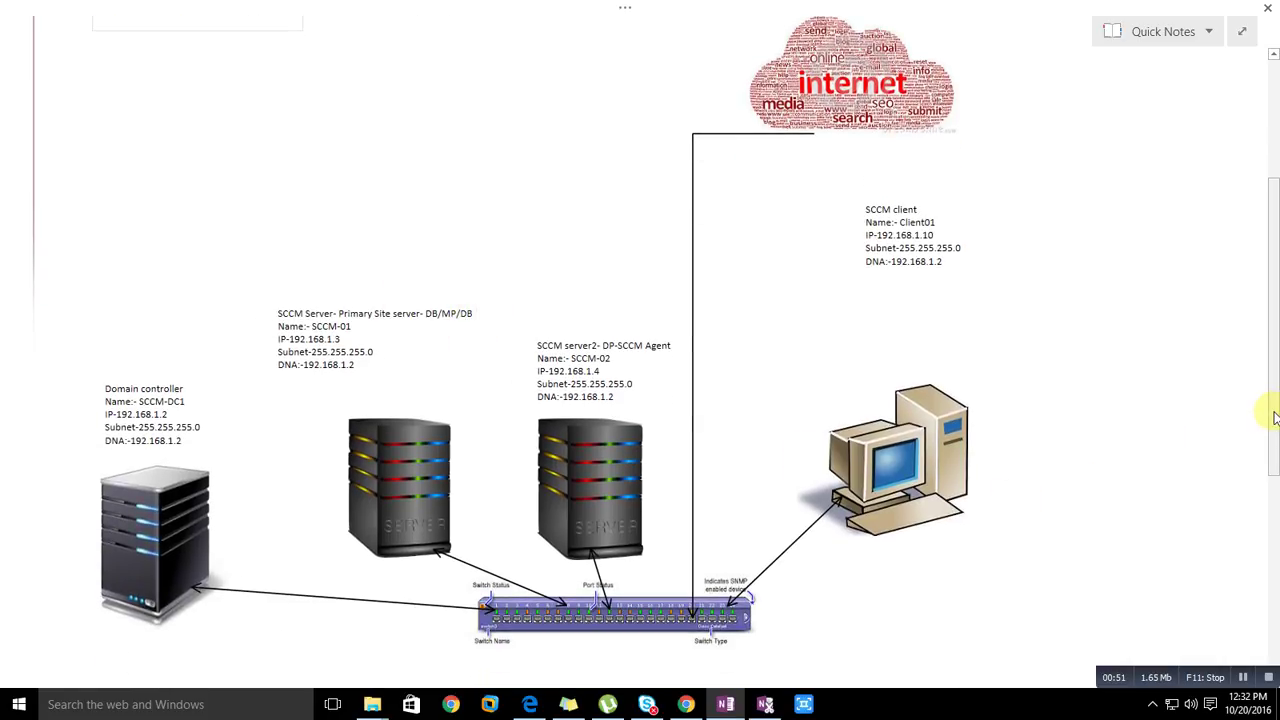
scroll(1274, 430, "down", 1)
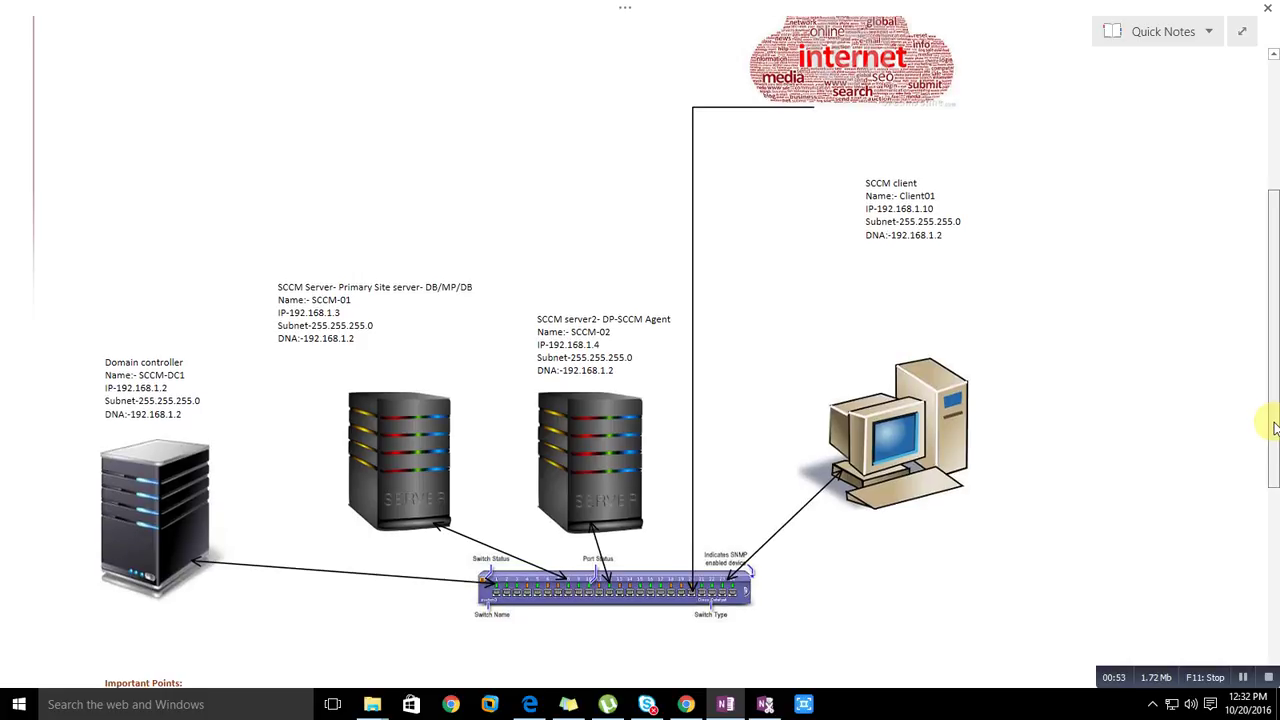
scroll(1274, 430, "up", 1)
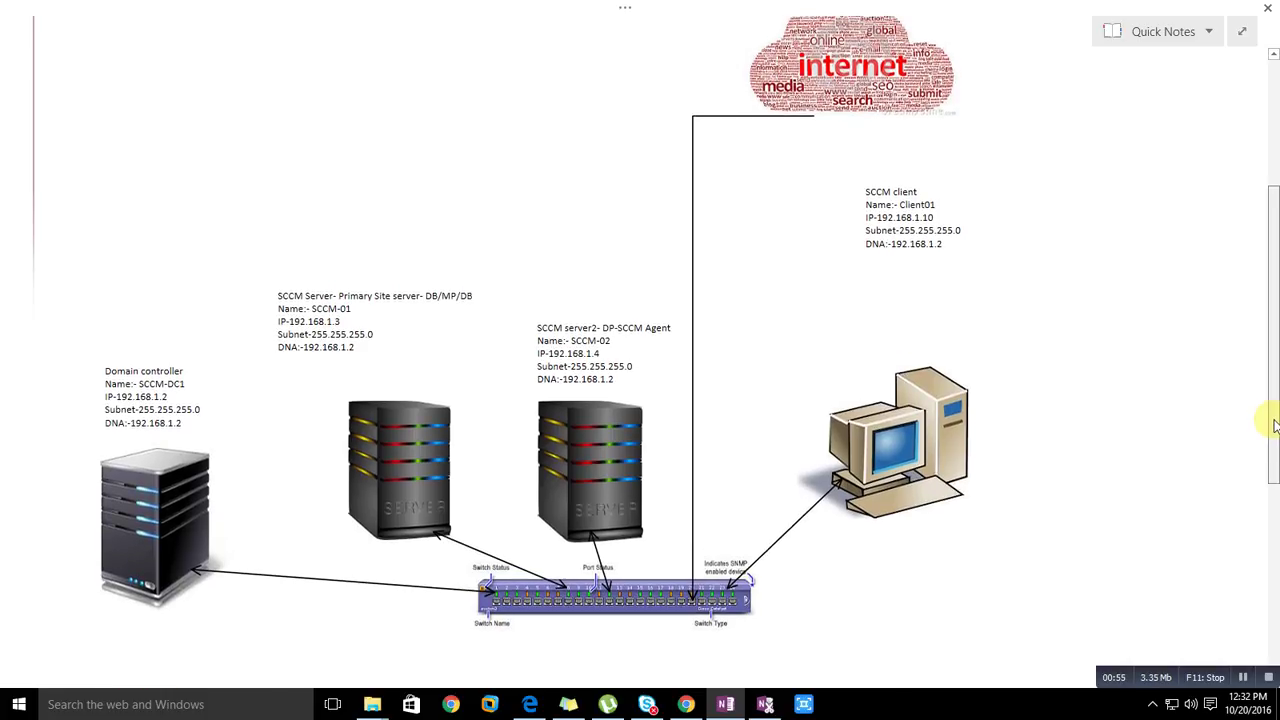
scroll(1274, 425, "up", 1)
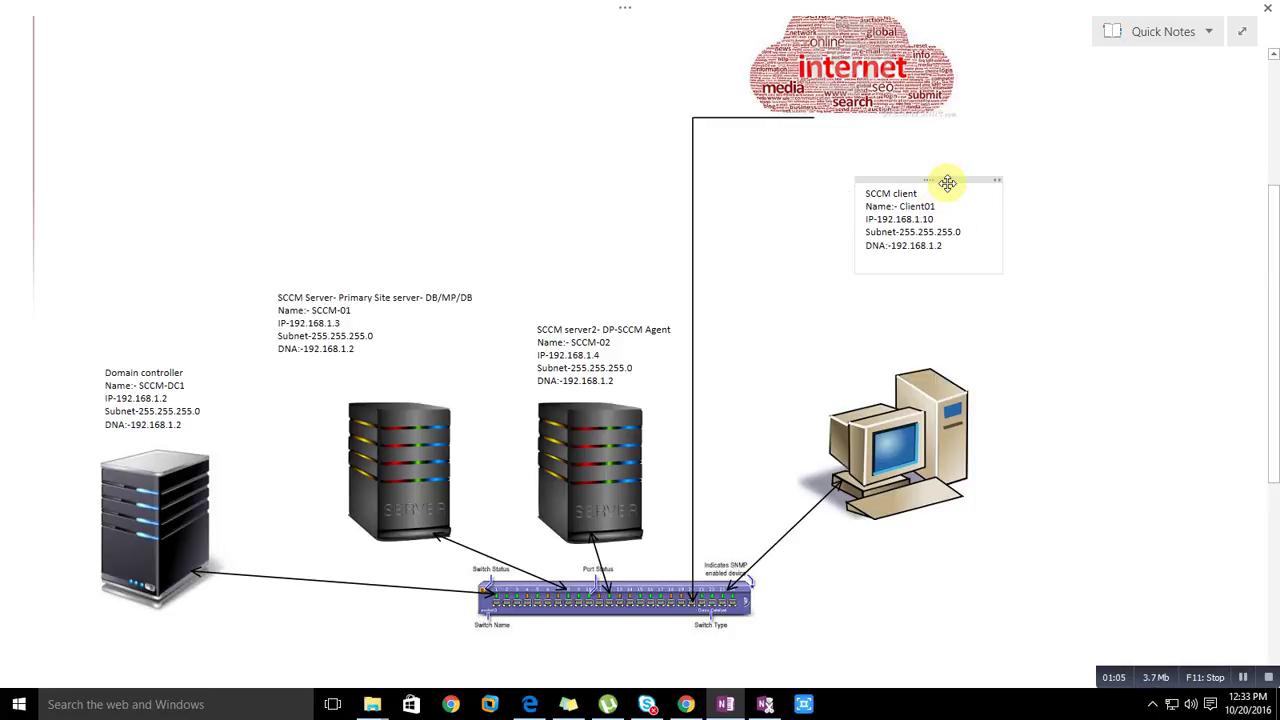
left_click_drag(946, 220, 946, 307)
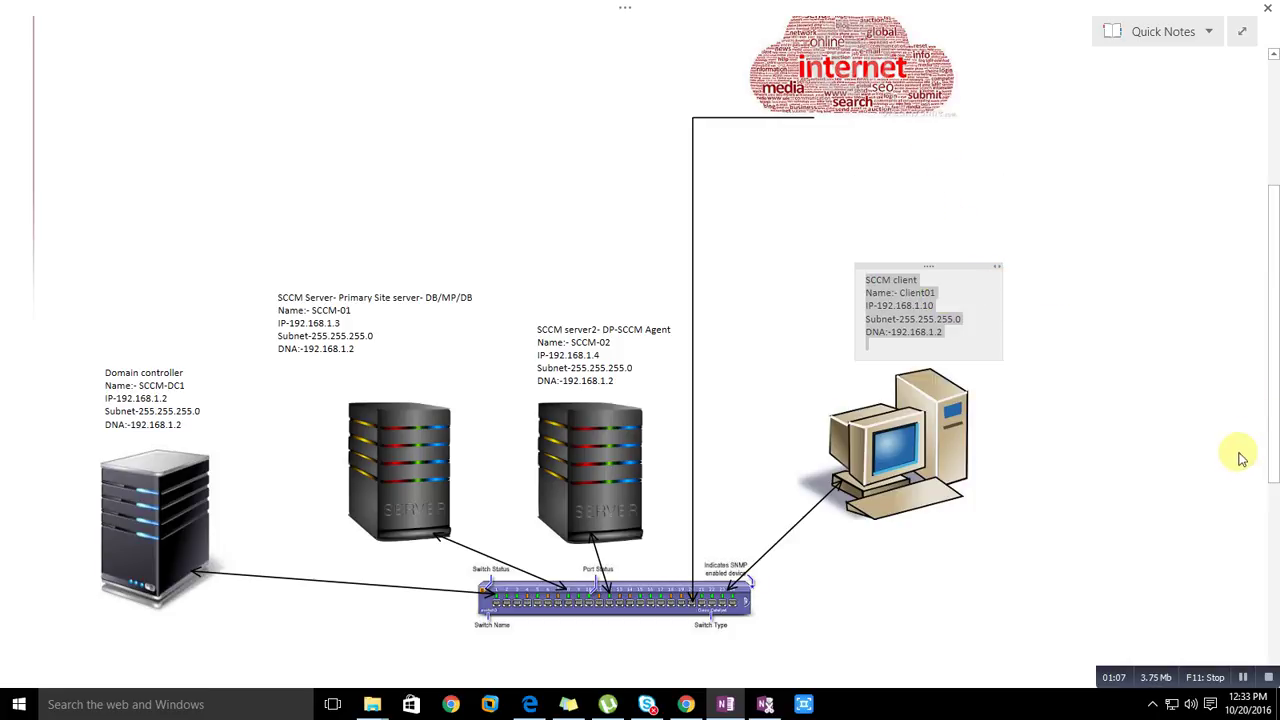
left_click(1128, 349)
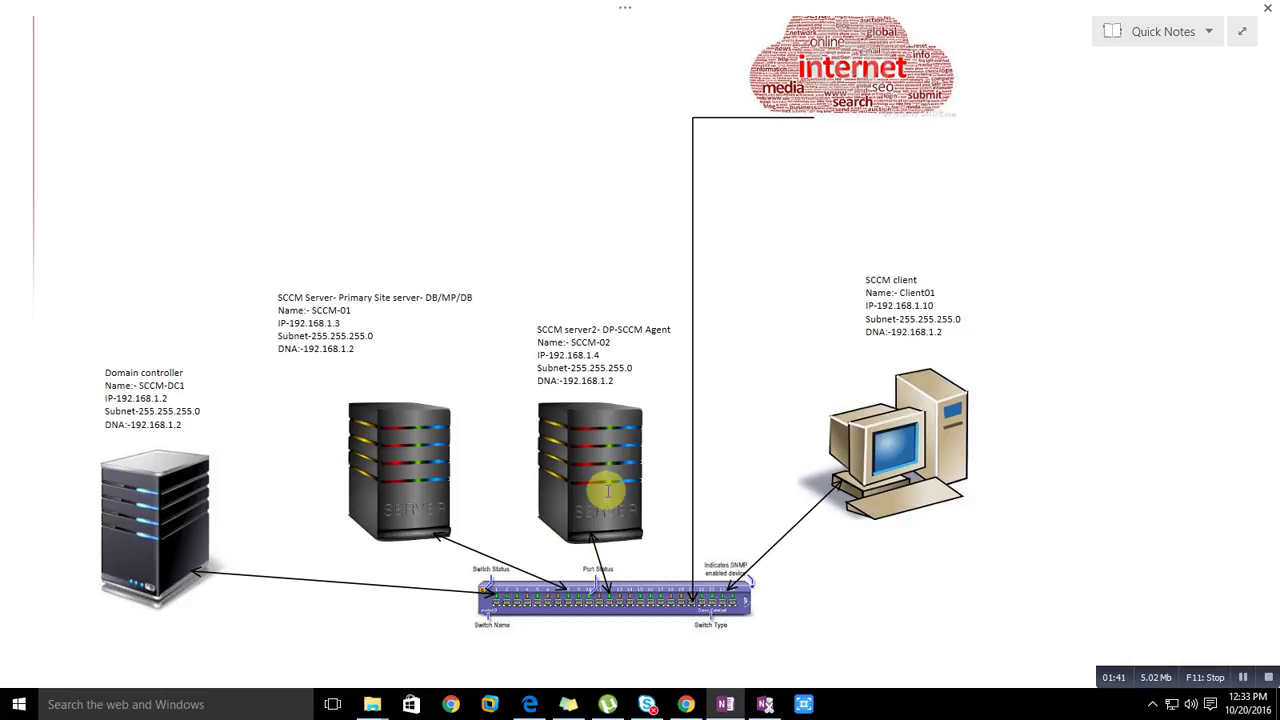
Open a new File Explorer window and view, then close, the Desktop folder's properties
right_click(373, 706)
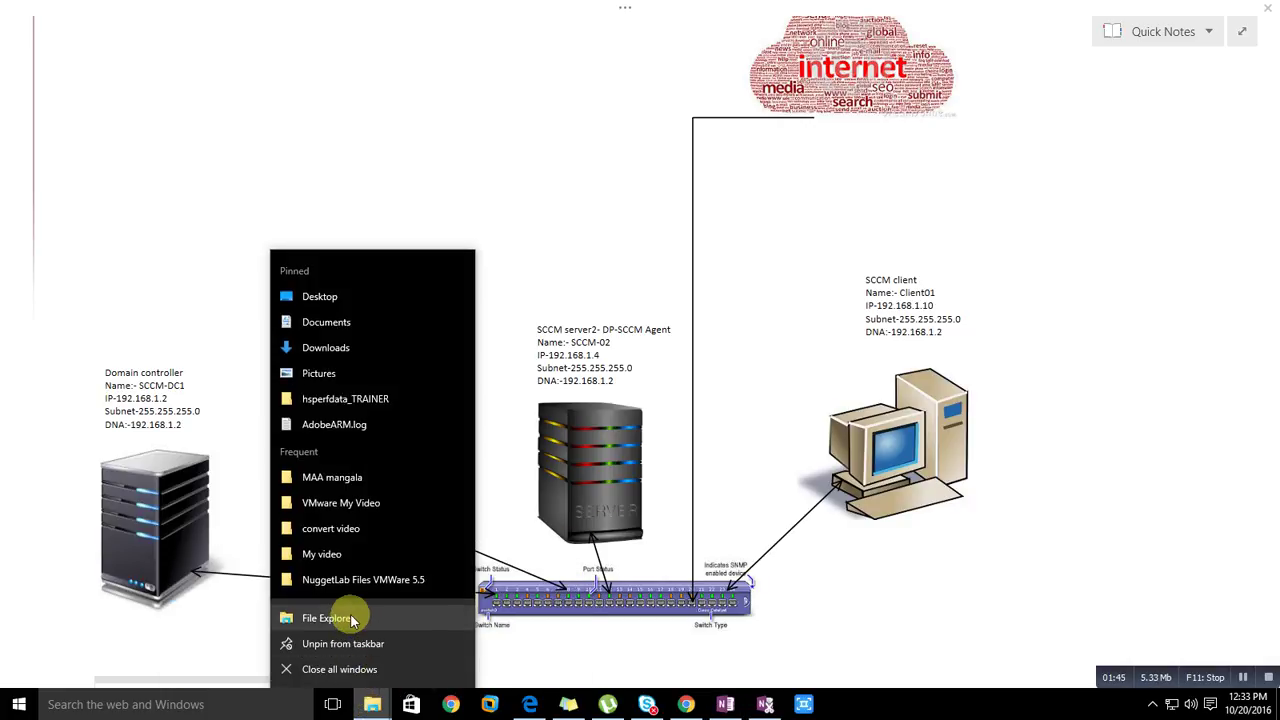
left_click(429, 616)
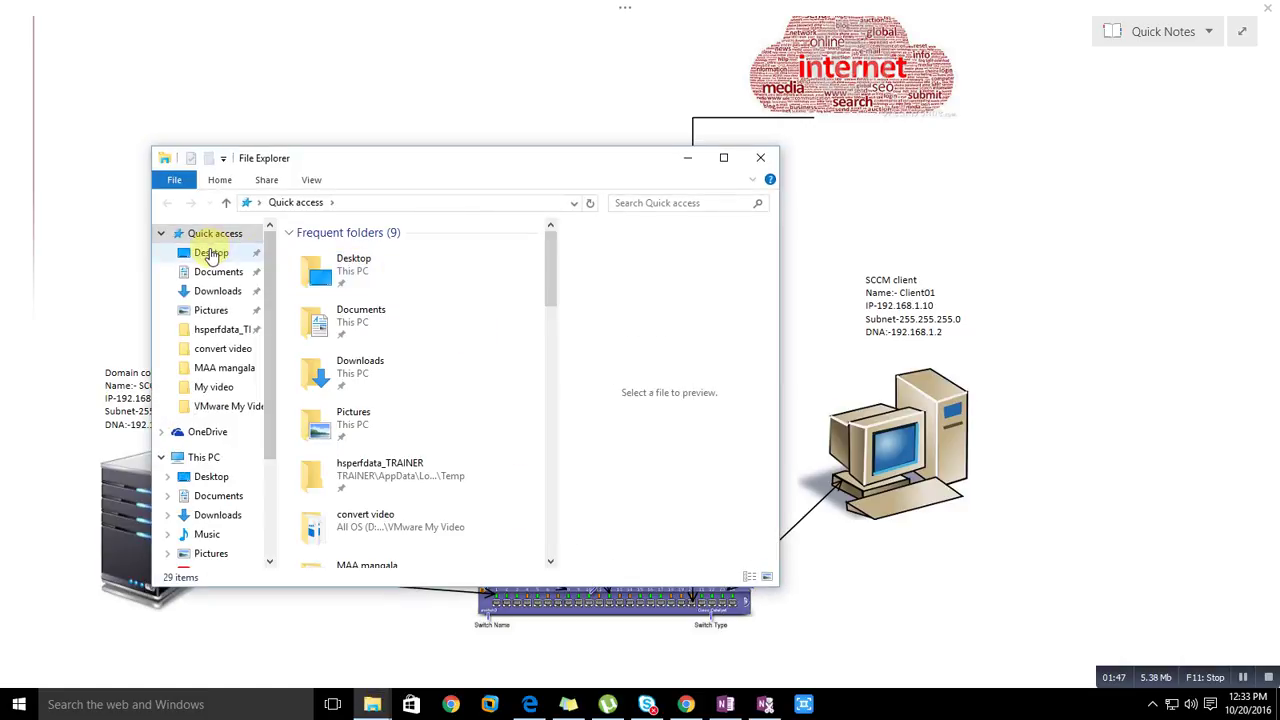
right_click(213, 254)
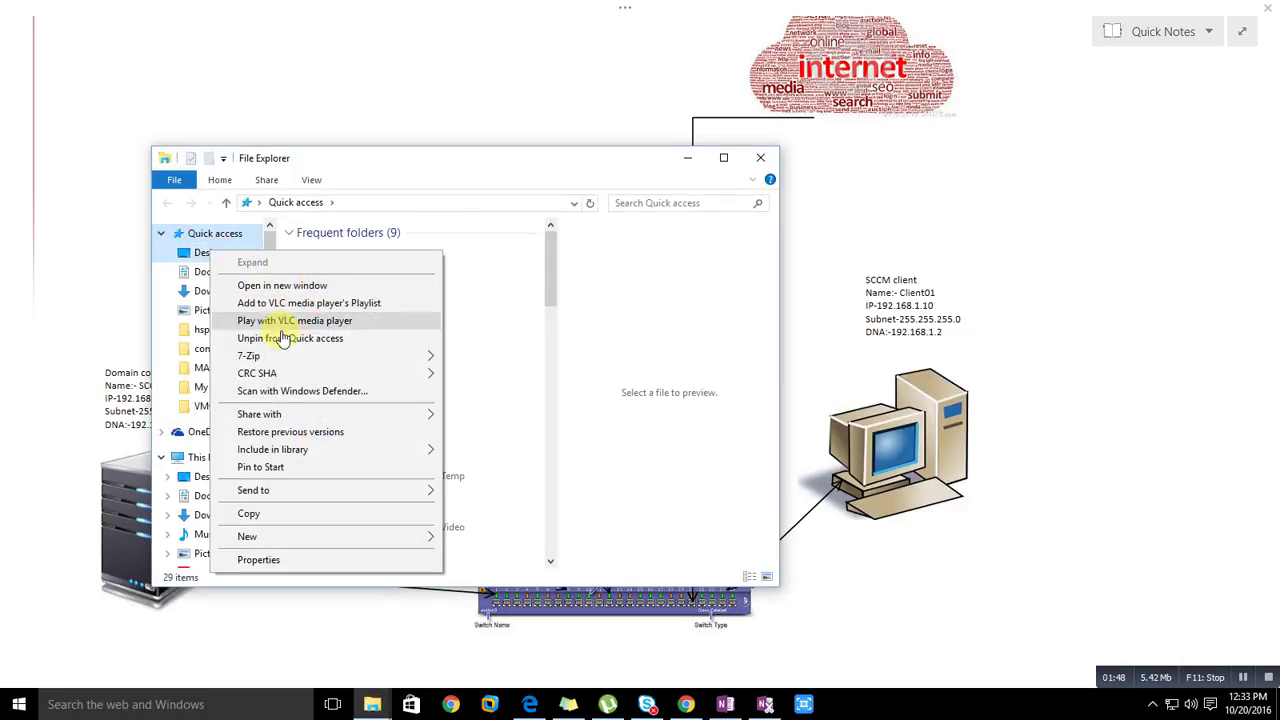
left_click(286, 560)
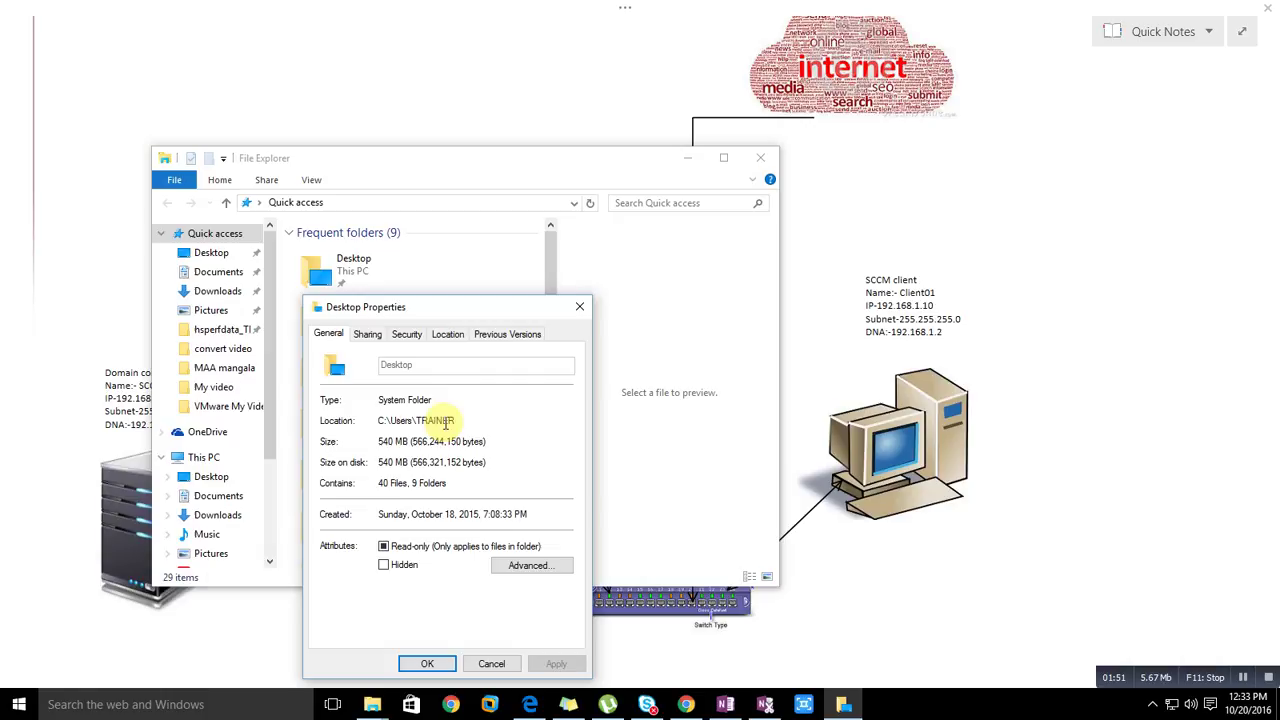
left_click(577, 307)
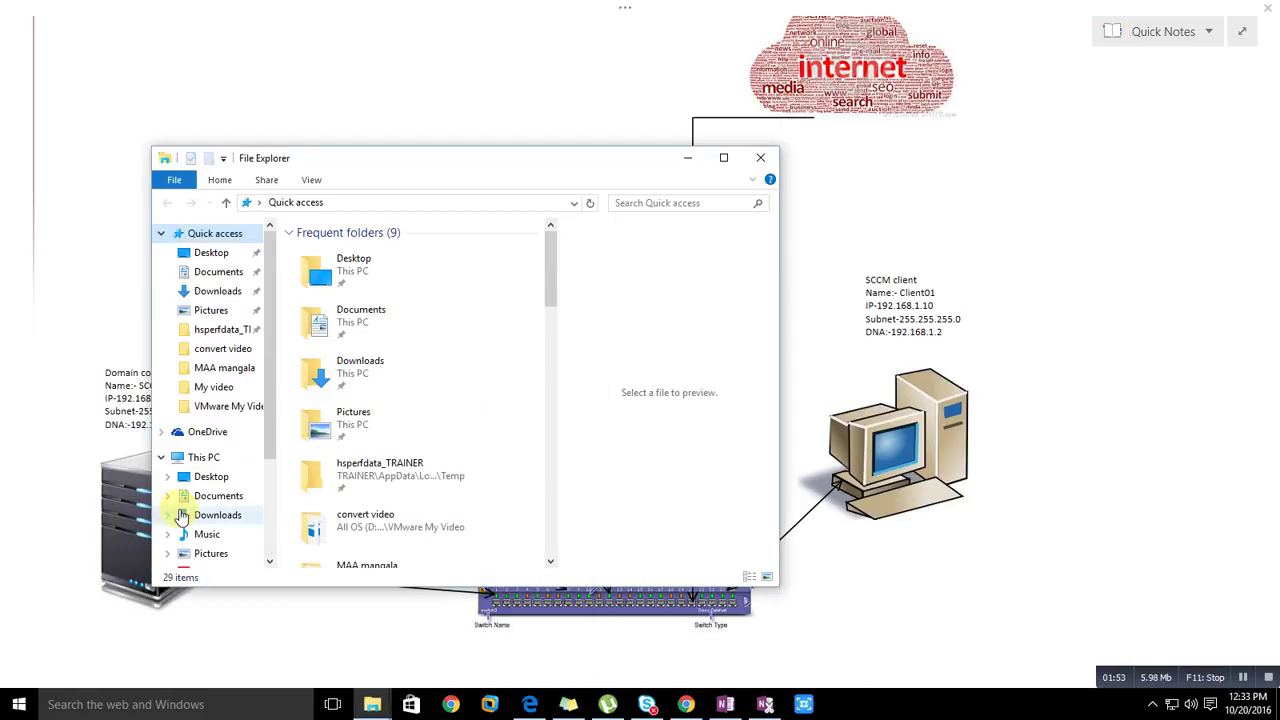
Open the system properties of This PC from the File Explorer navigation pane
scroll(246, 480, "down", 2)
scroll(250, 475, "down", 1)
scroll(249, 476, "down", 2)
scroll(246, 466, "up", 2)
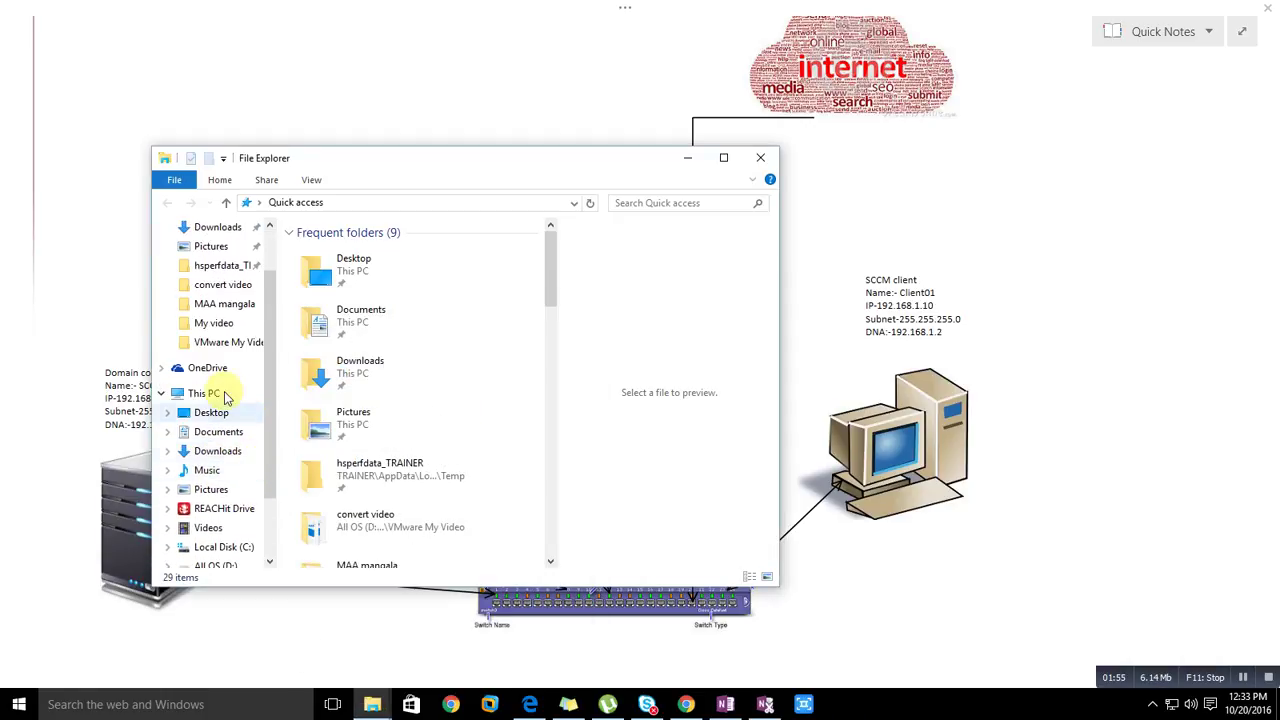
right_click(211, 398)
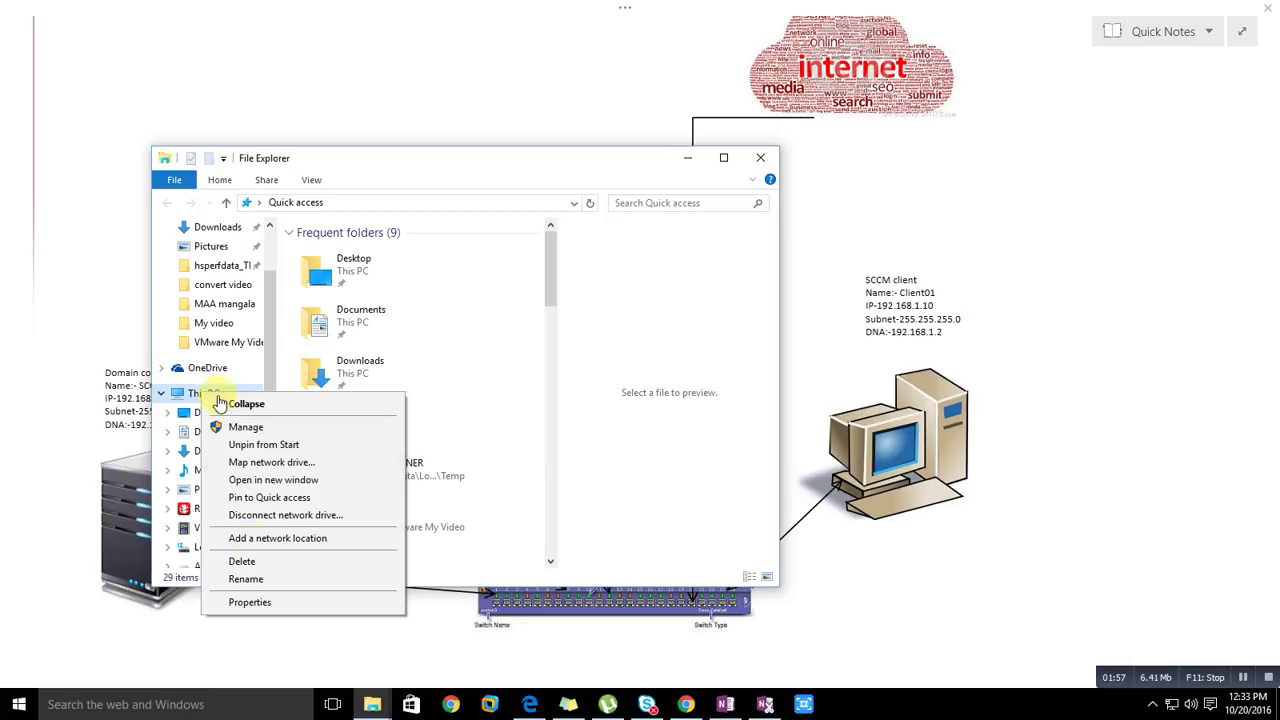
left_click(255, 601)
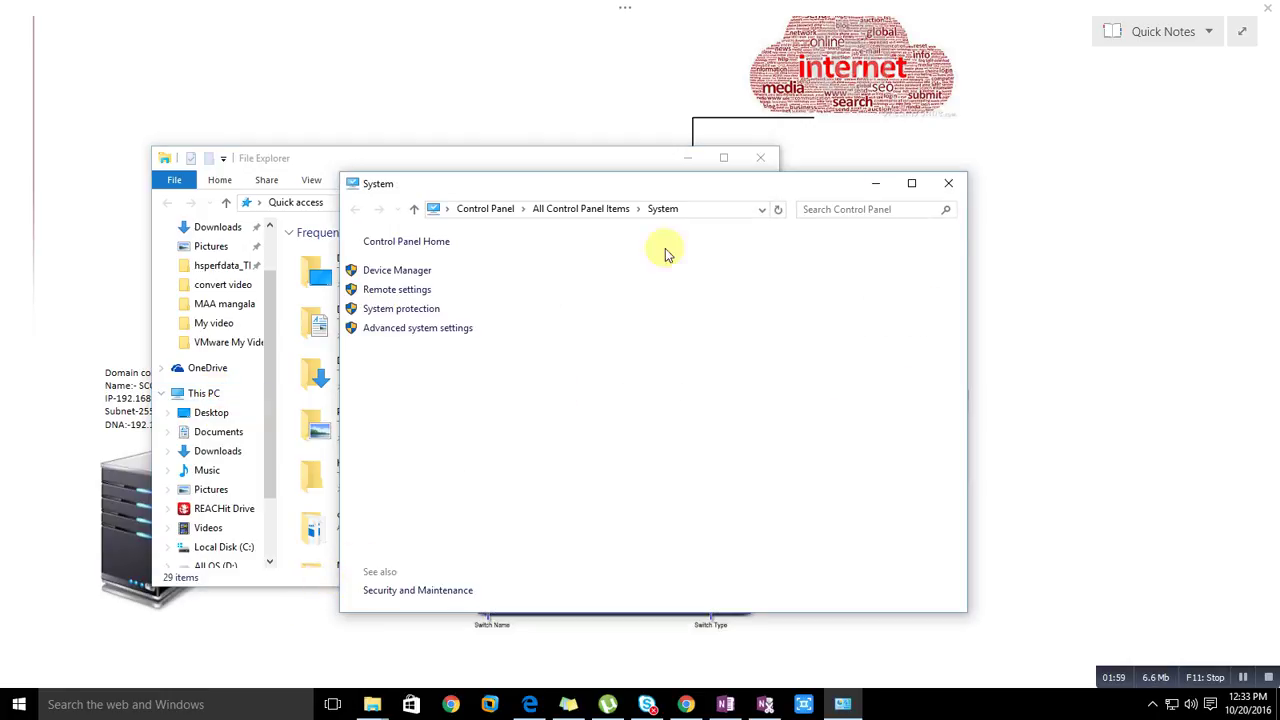
Maximize the System window, review its details such as 24 GB installed memory, then close it
left_click(912, 184)
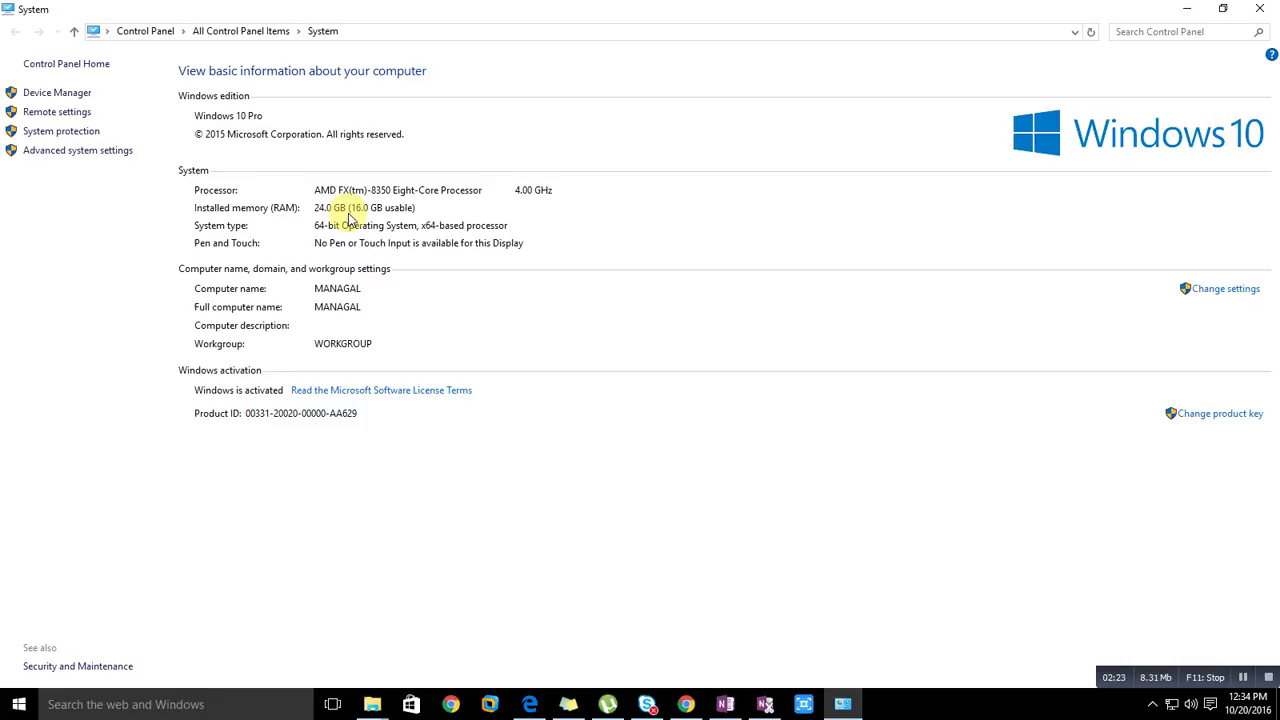
left_click(1259, 8)
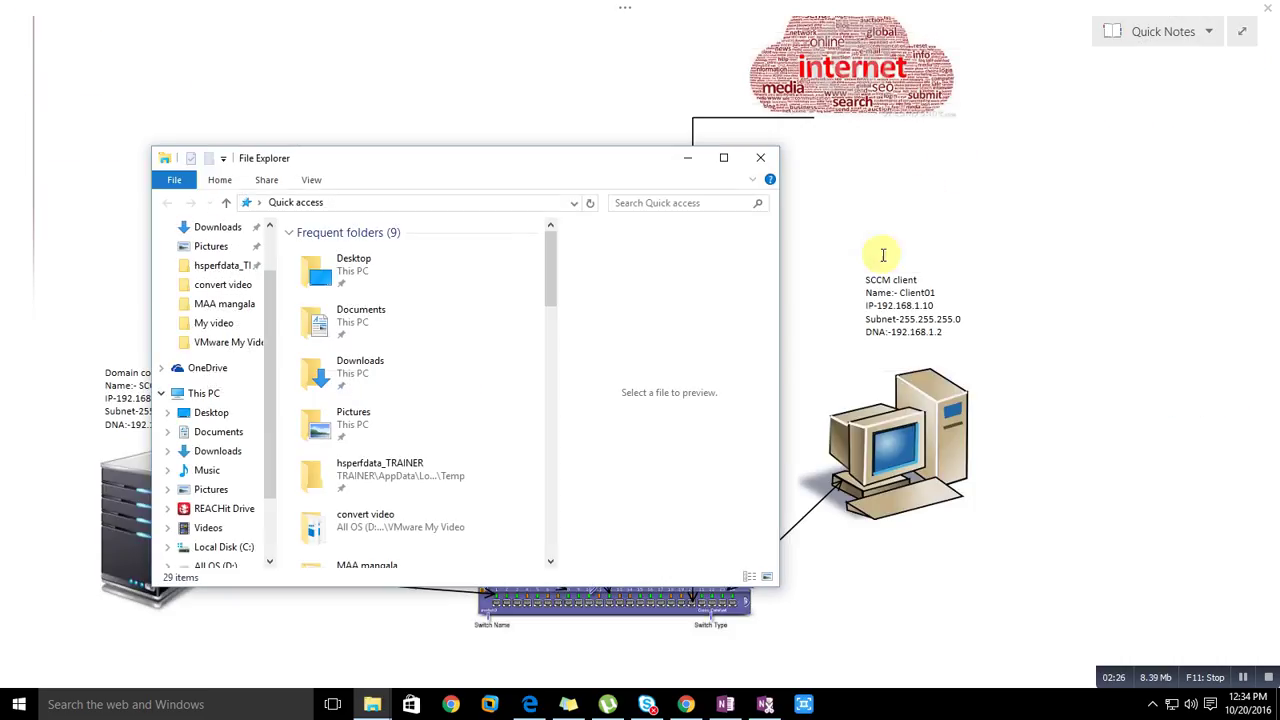
Close File Explorer and change the domain controller note's DNA label to DNS
left_click(760, 163)
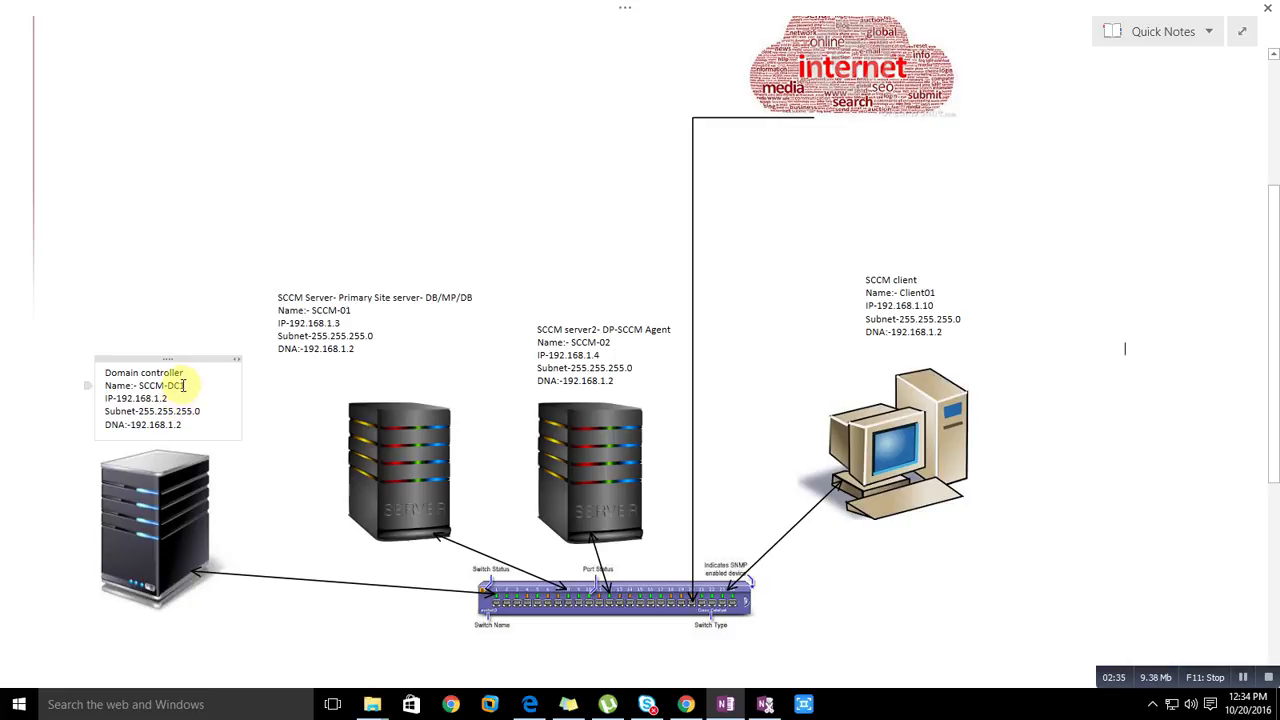
double_click(148, 388)
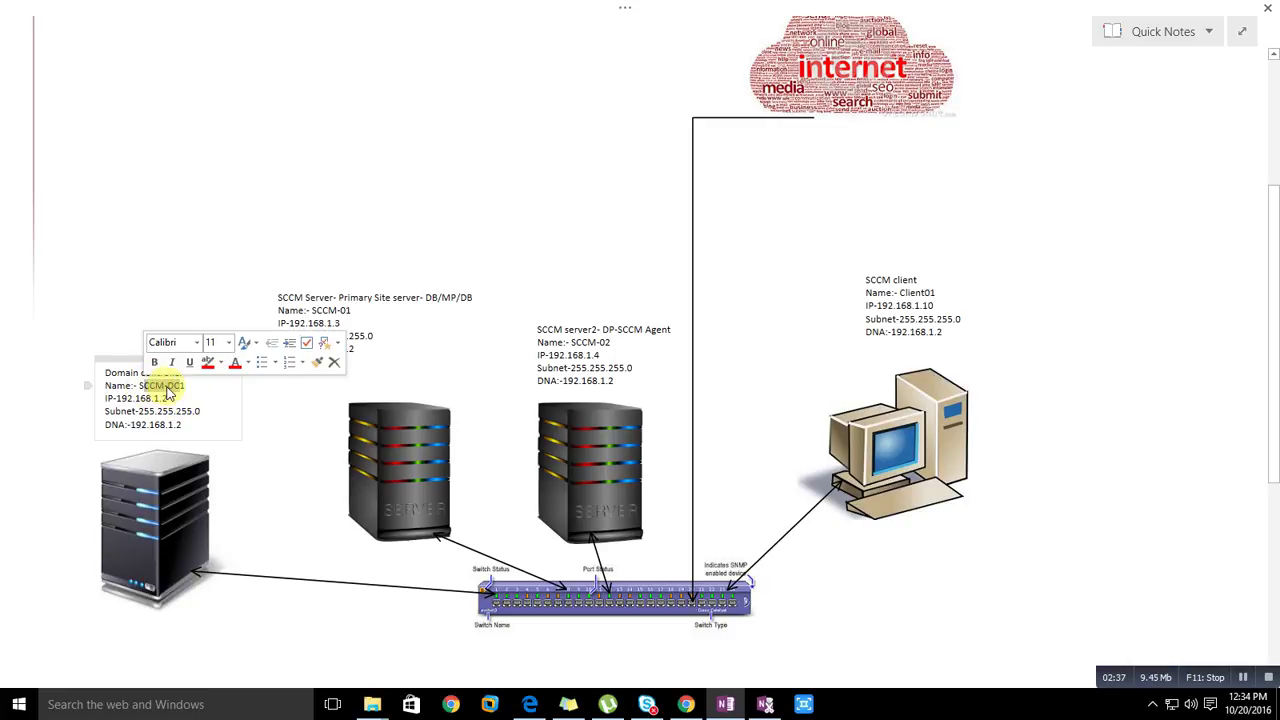
left_click_drag(170, 400, 124, 399)
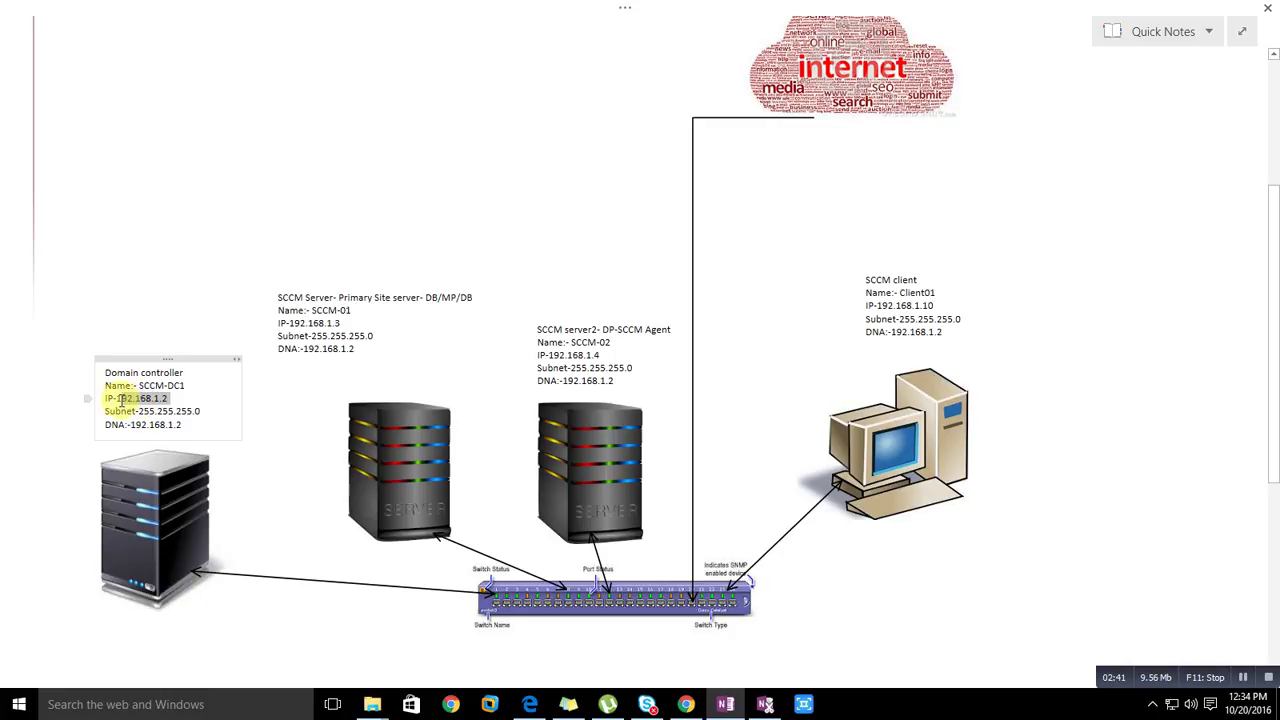
left_click_drag(183, 425, 141, 425)
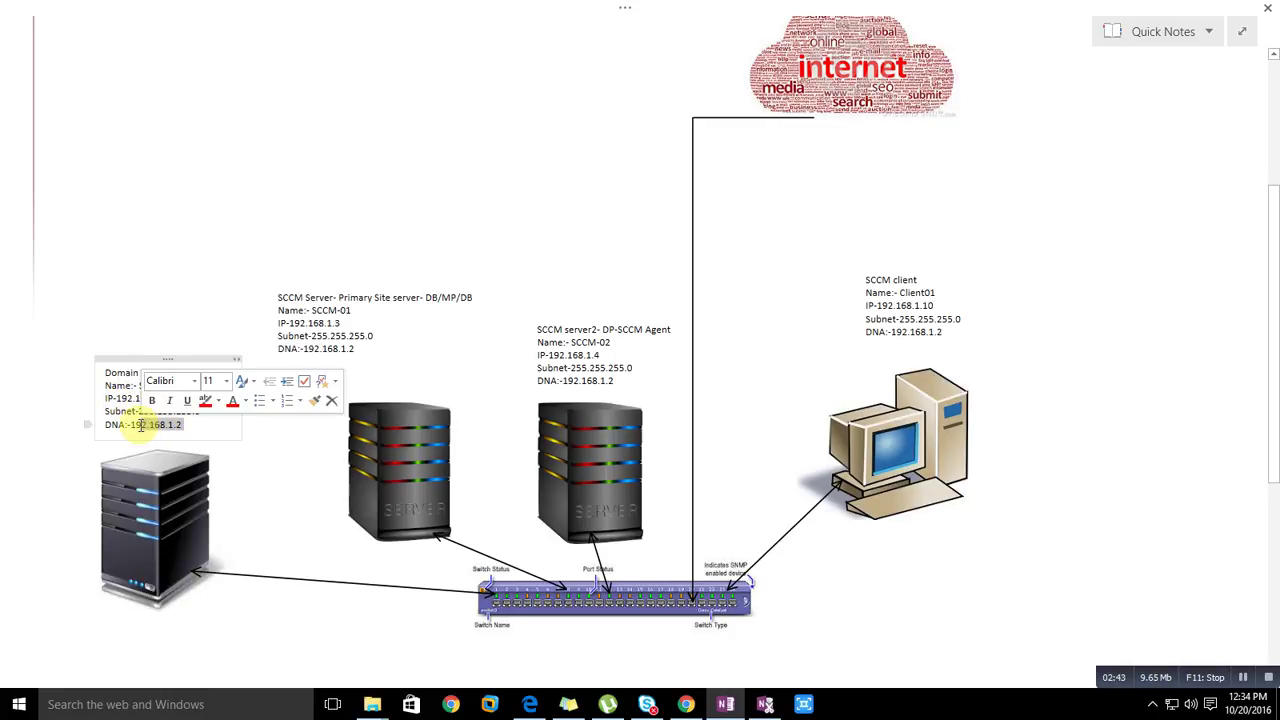
left_click(213, 430)
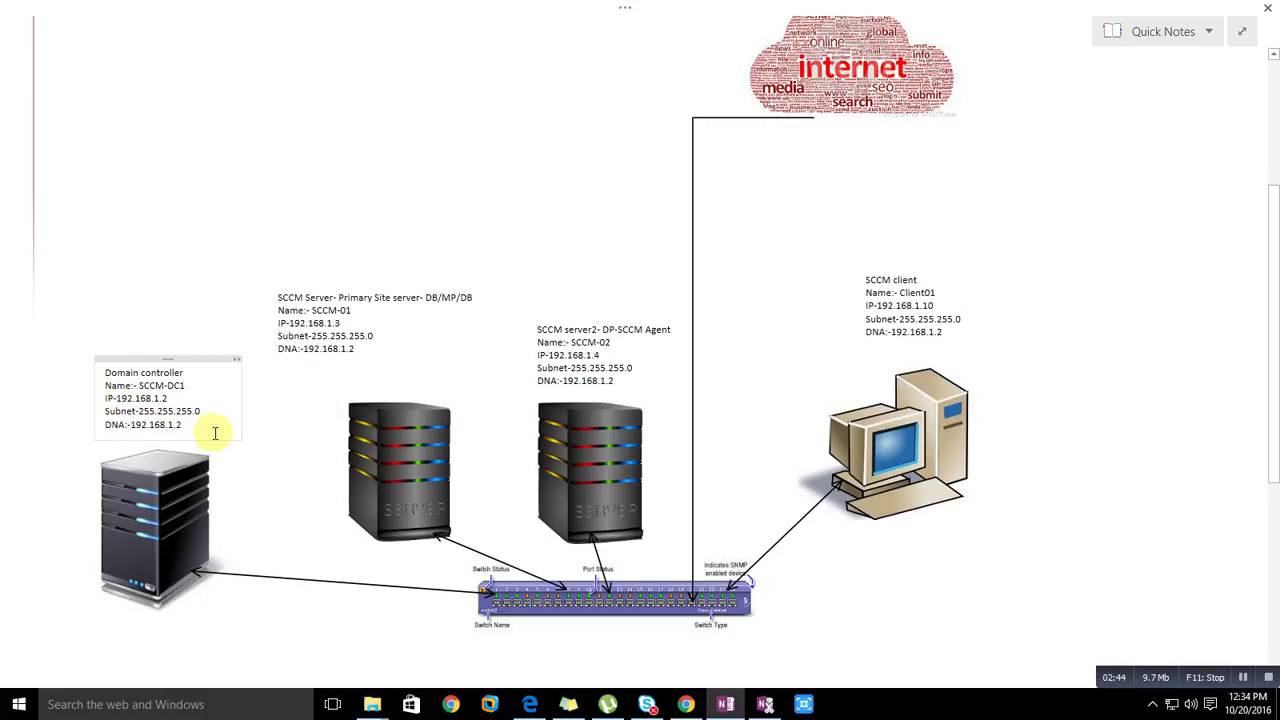
left_click(124, 424)
key("BackSpace")
type("S")
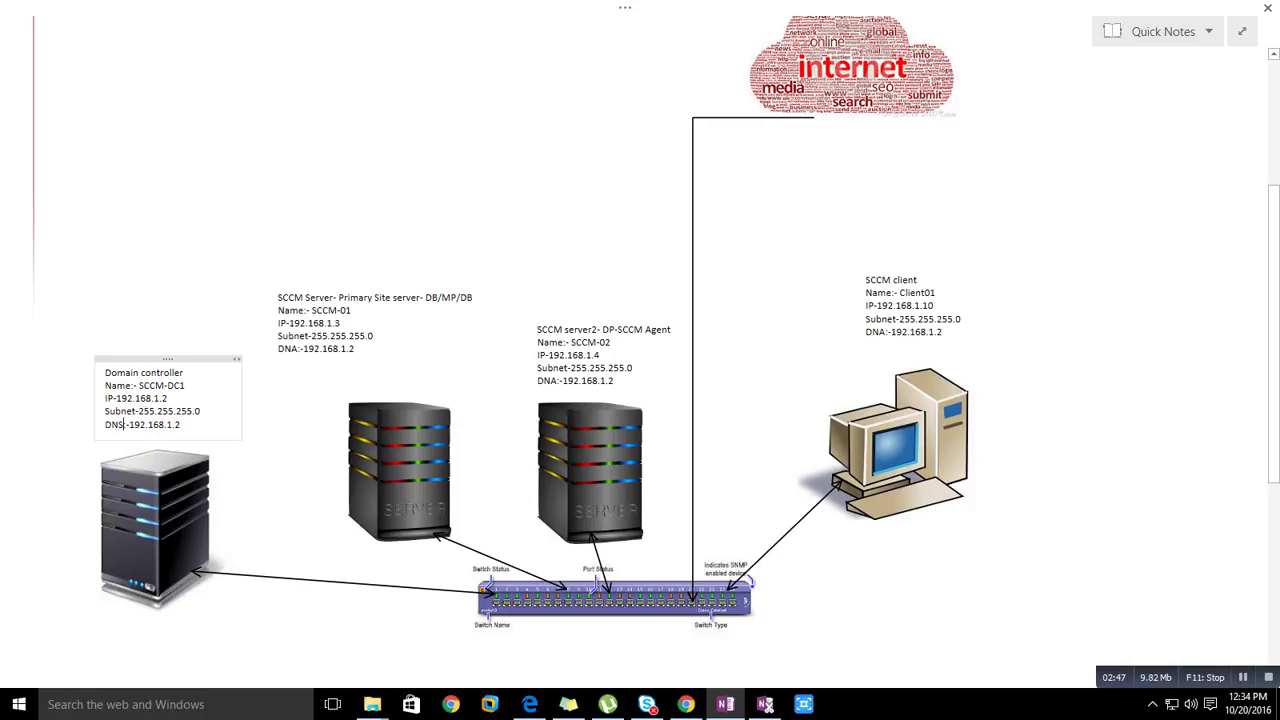
Change the DNA labels to DNS in the SCCM Server and SCCM server2 notes
left_click(297, 349)
key("BackSpace")
type("s")
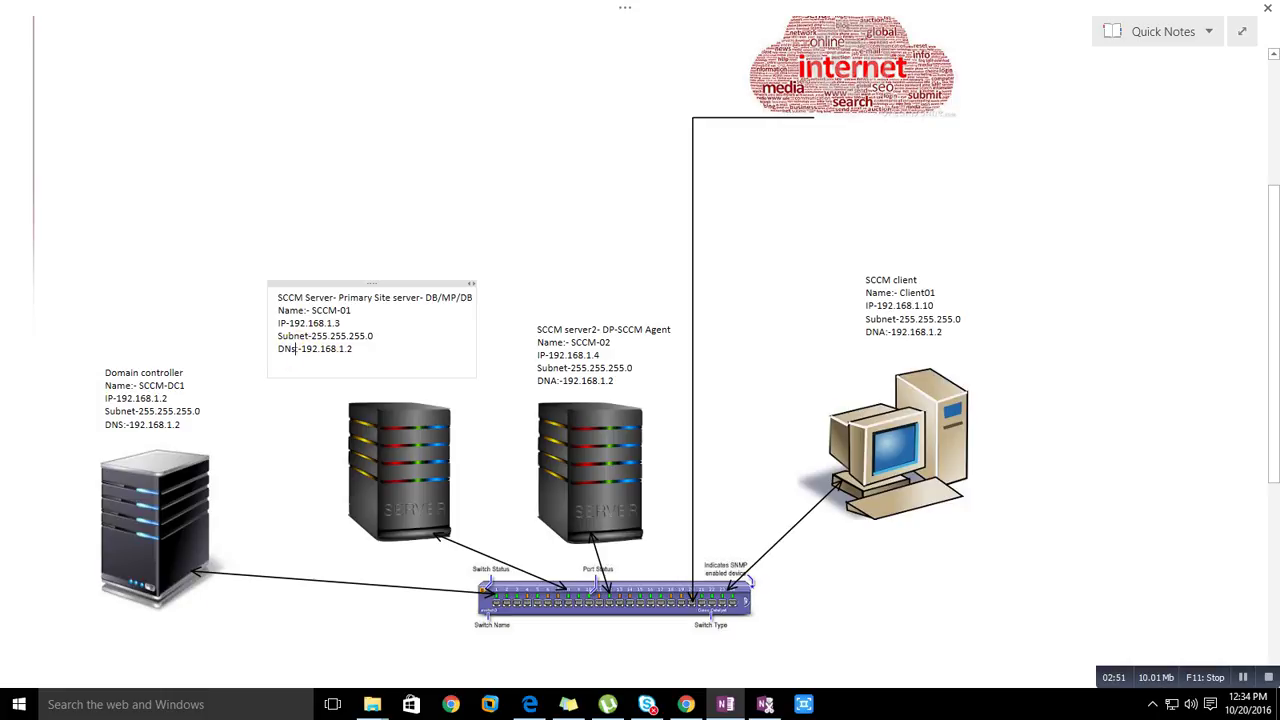
key("BackSpace")
type("S")
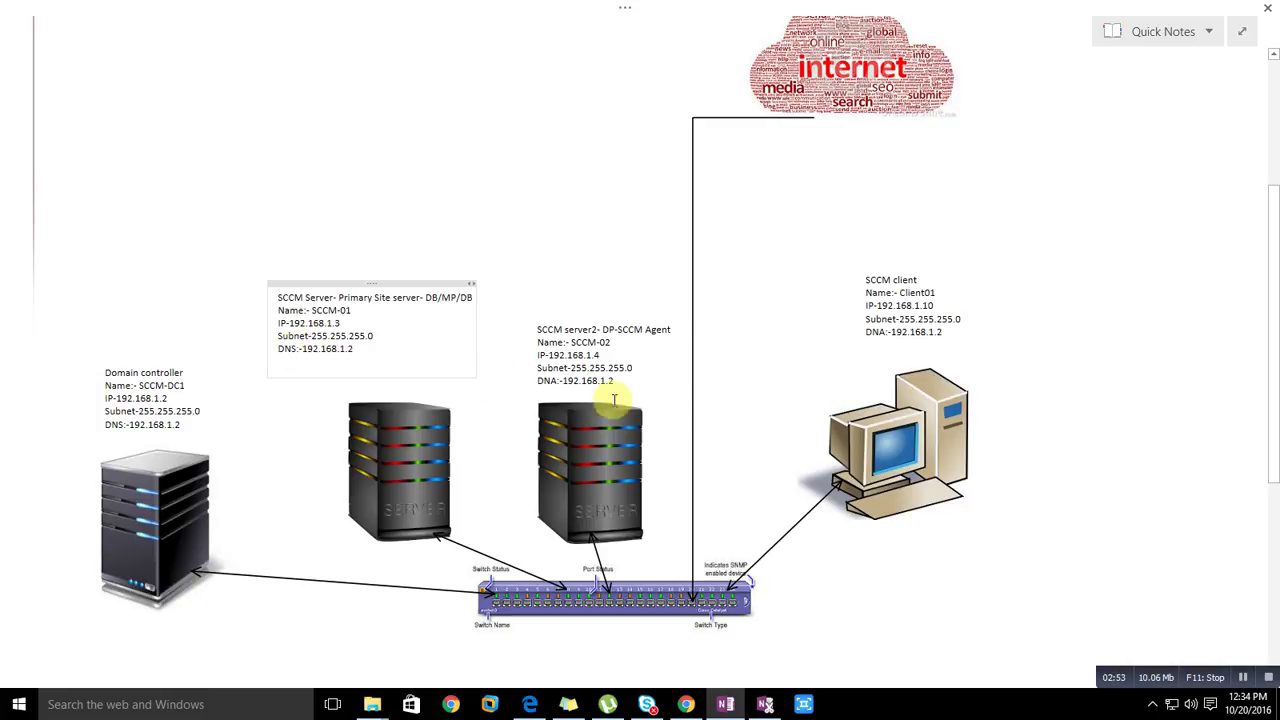
left_click(559, 381)
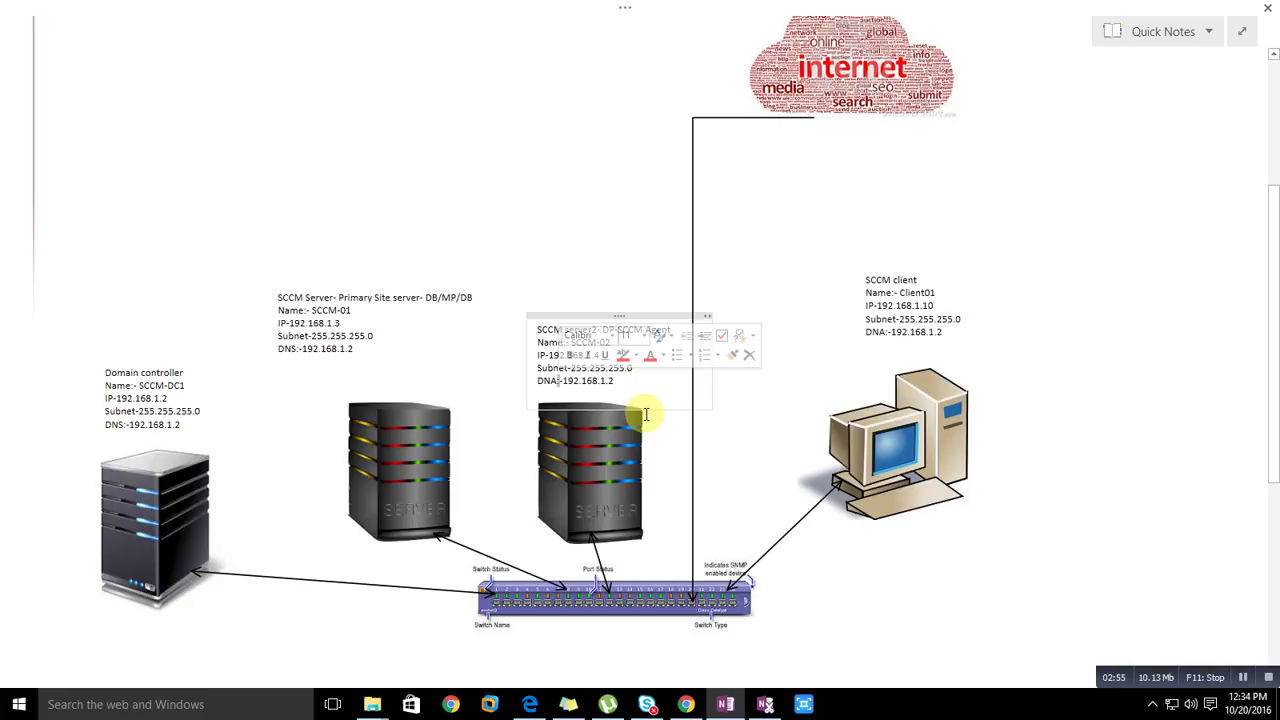
key("BackSpace")
type("S")
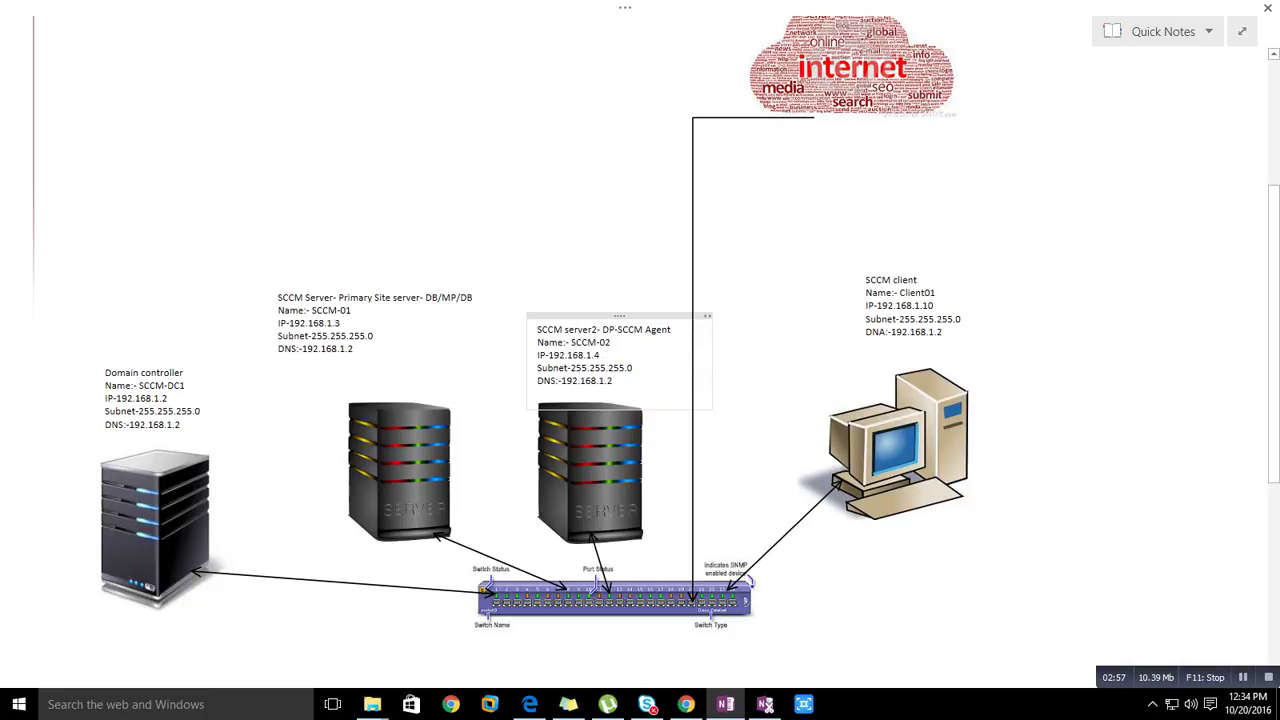
type(":")
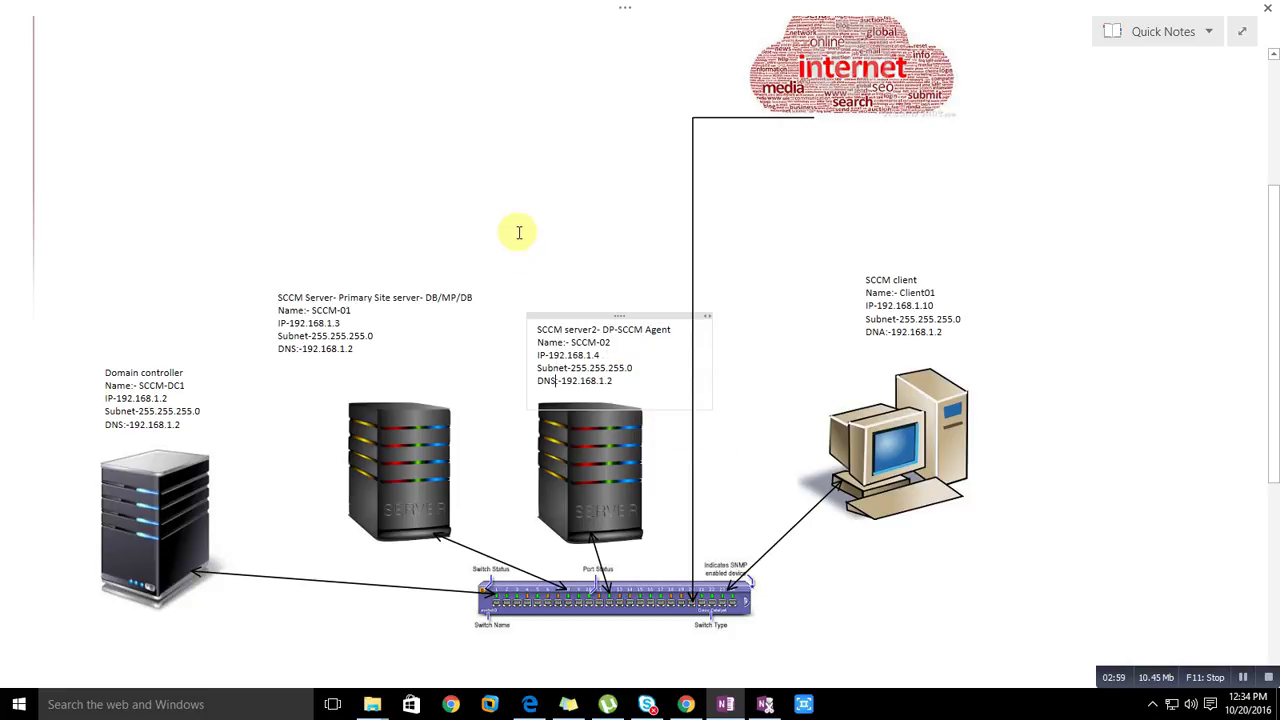
left_click(520, 228)
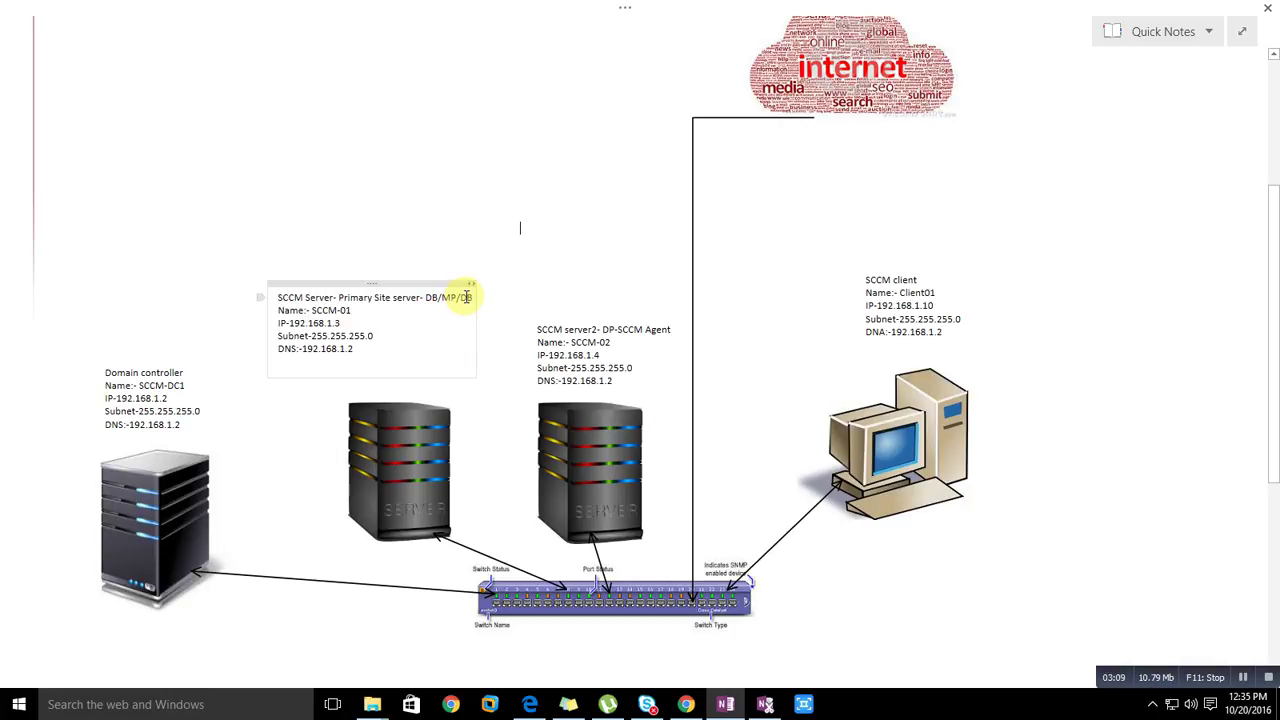
mouse_move(455, 298)
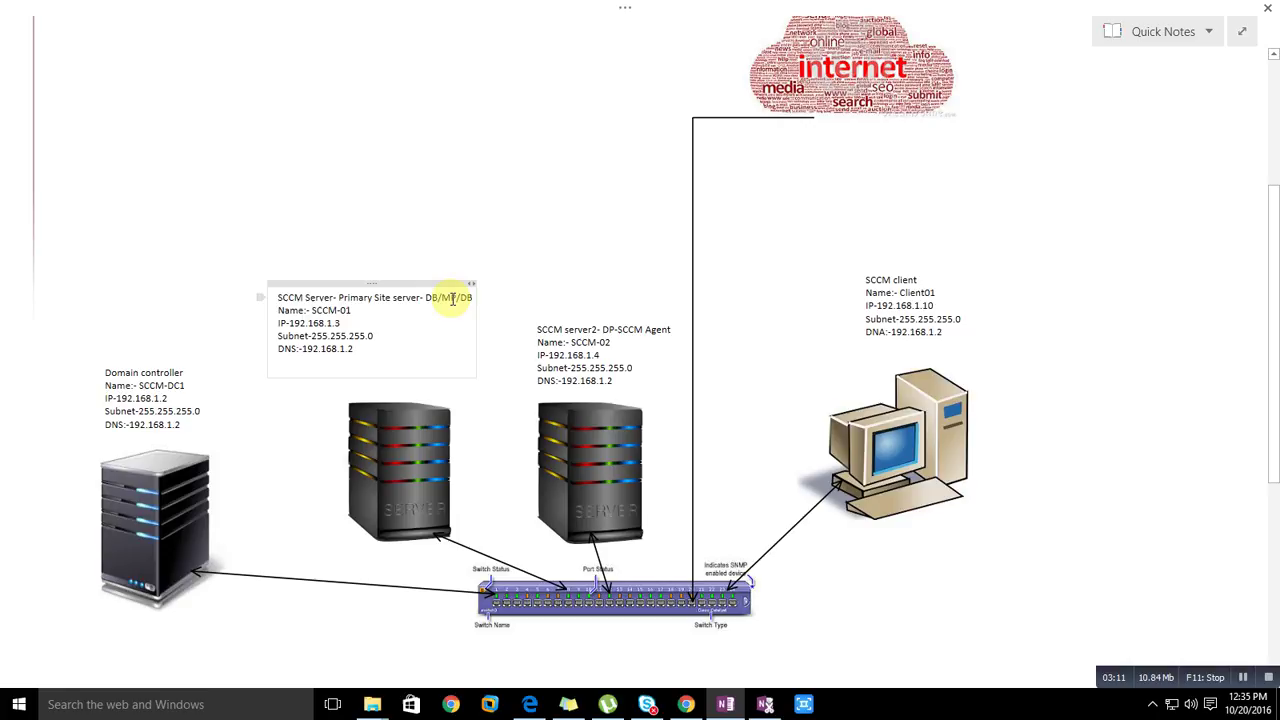
Change the SCCM Server note's last role from DB to DP, giving DB/MP/DP
left_click_drag(470, 297, 428, 297)
left_click(508, 313)
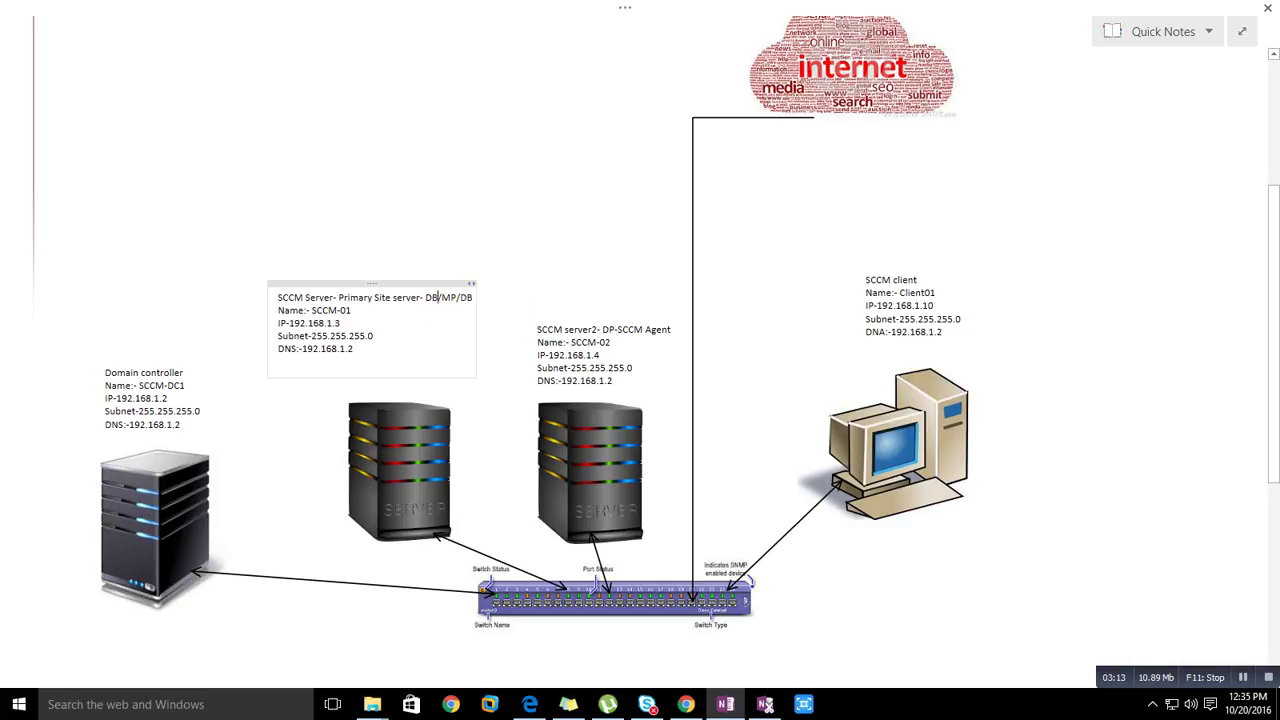
type("P")
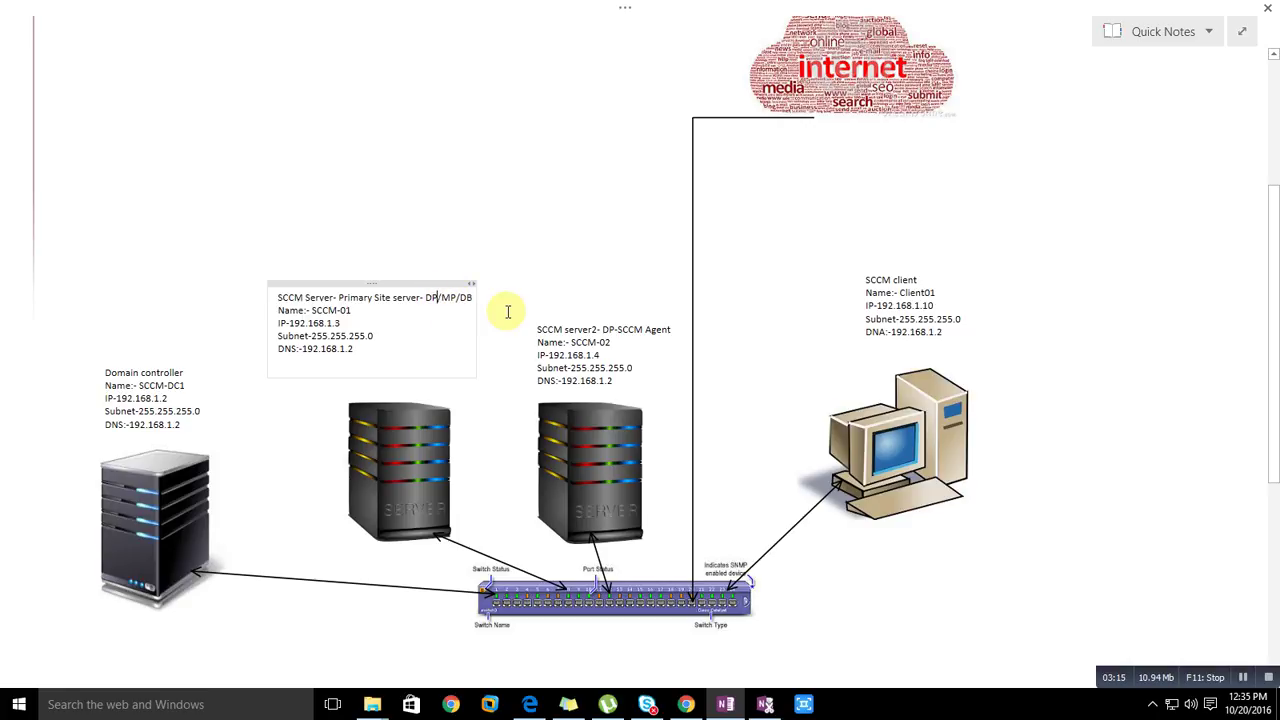
key("ctrl+z")
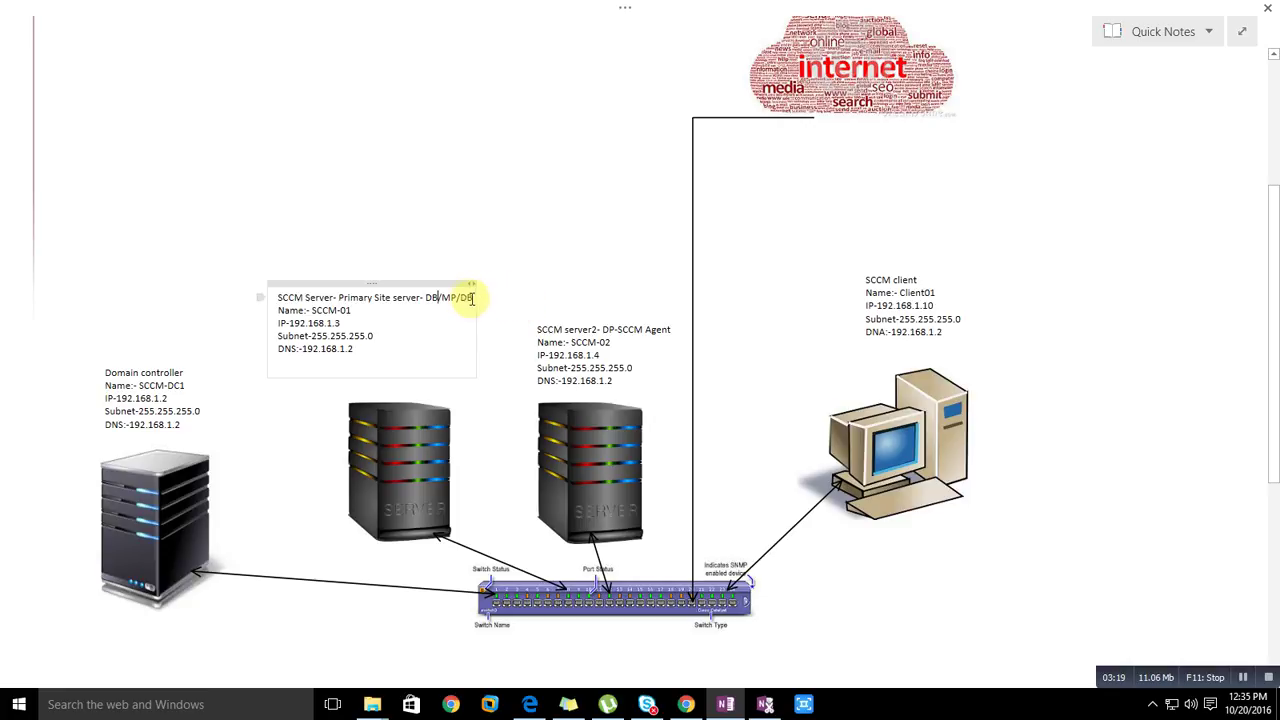
key("BackSpace")
type("P")
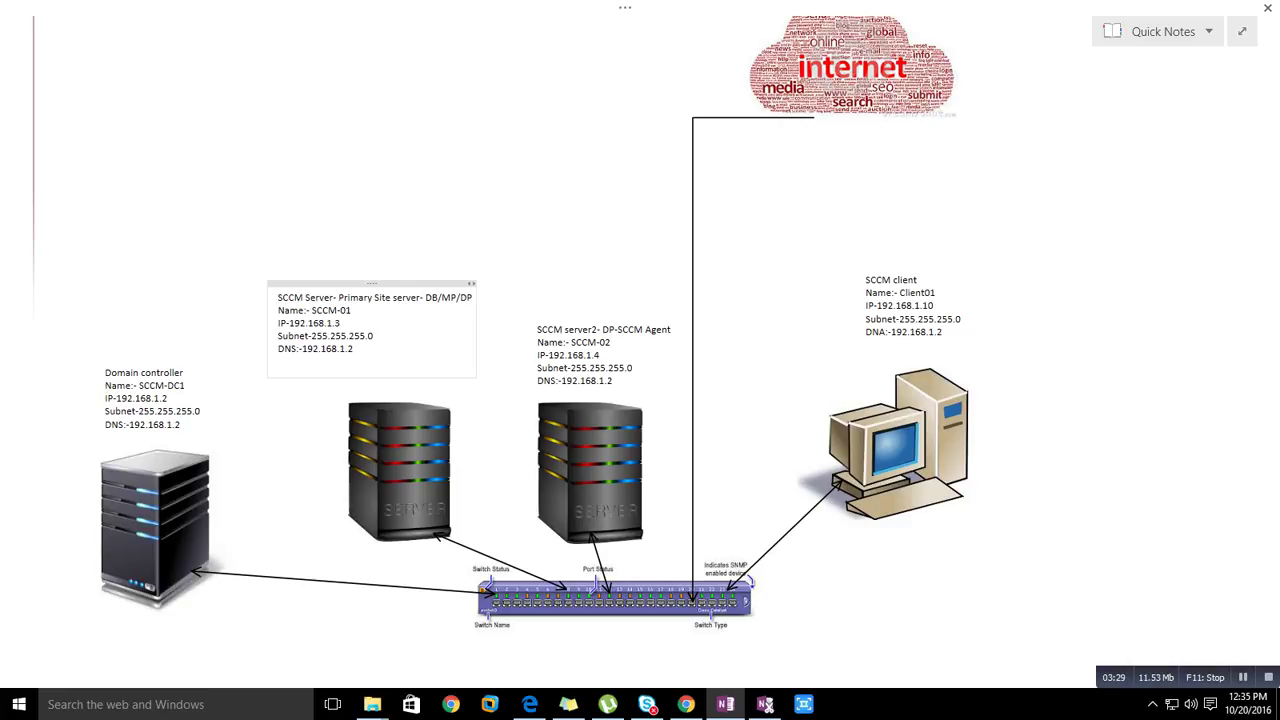
left_click_drag(362, 311, 311, 310)
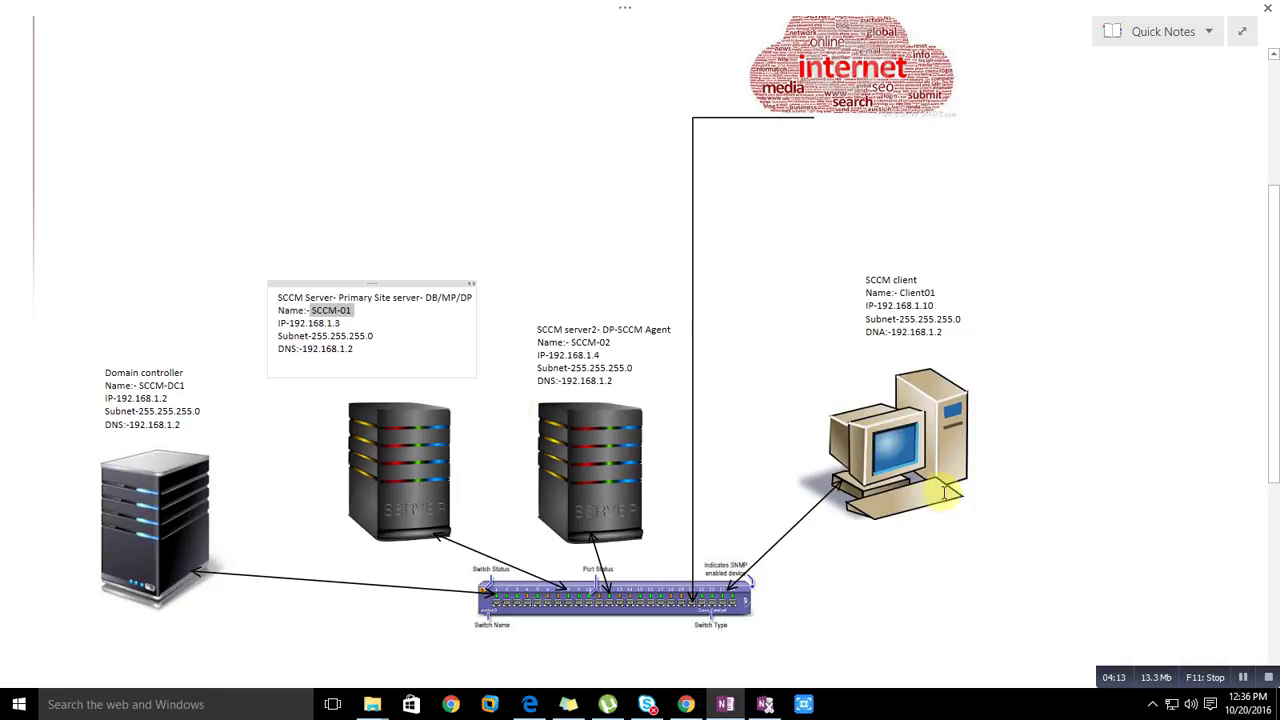
left_click(984, 412)
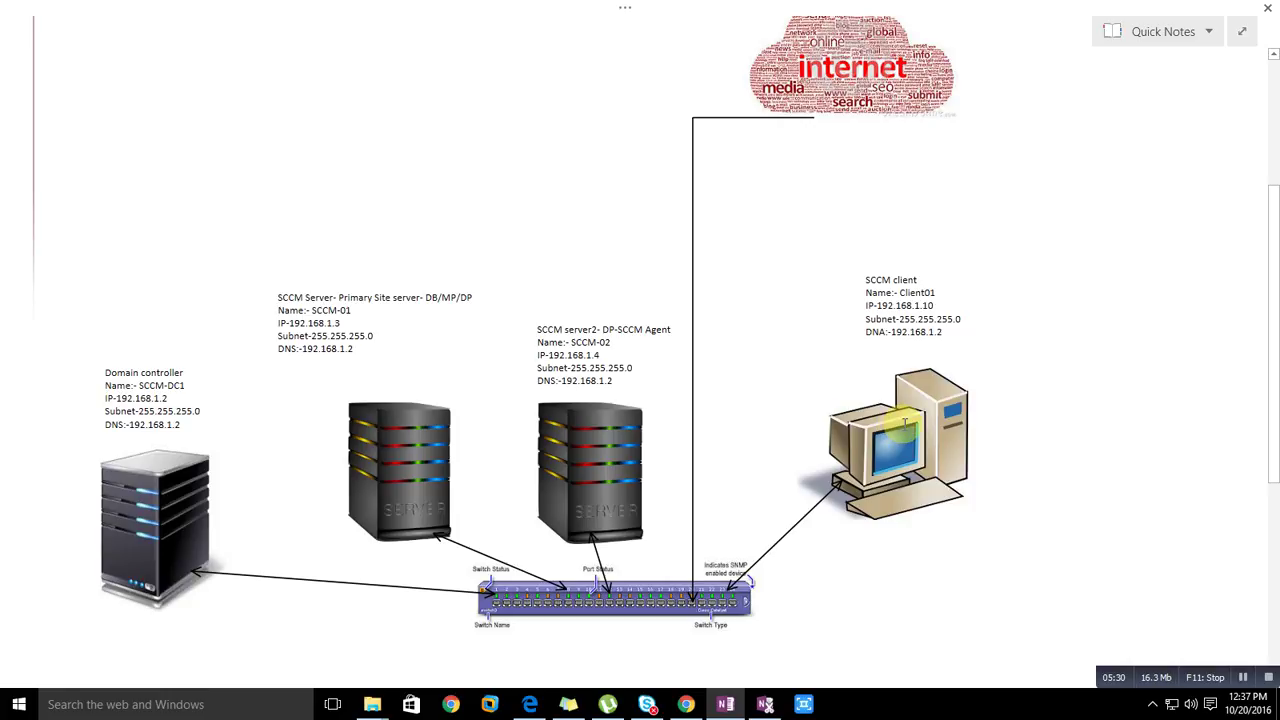
left_click(987, 420)
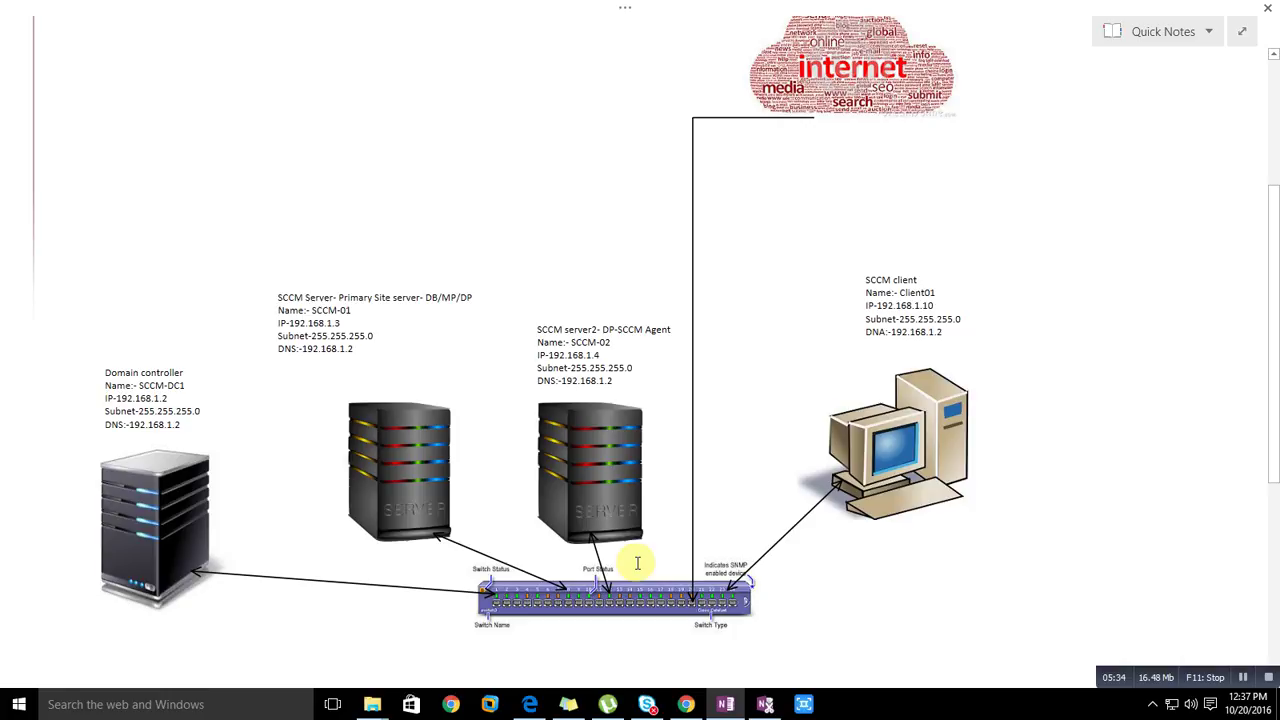
left_click(490, 704)
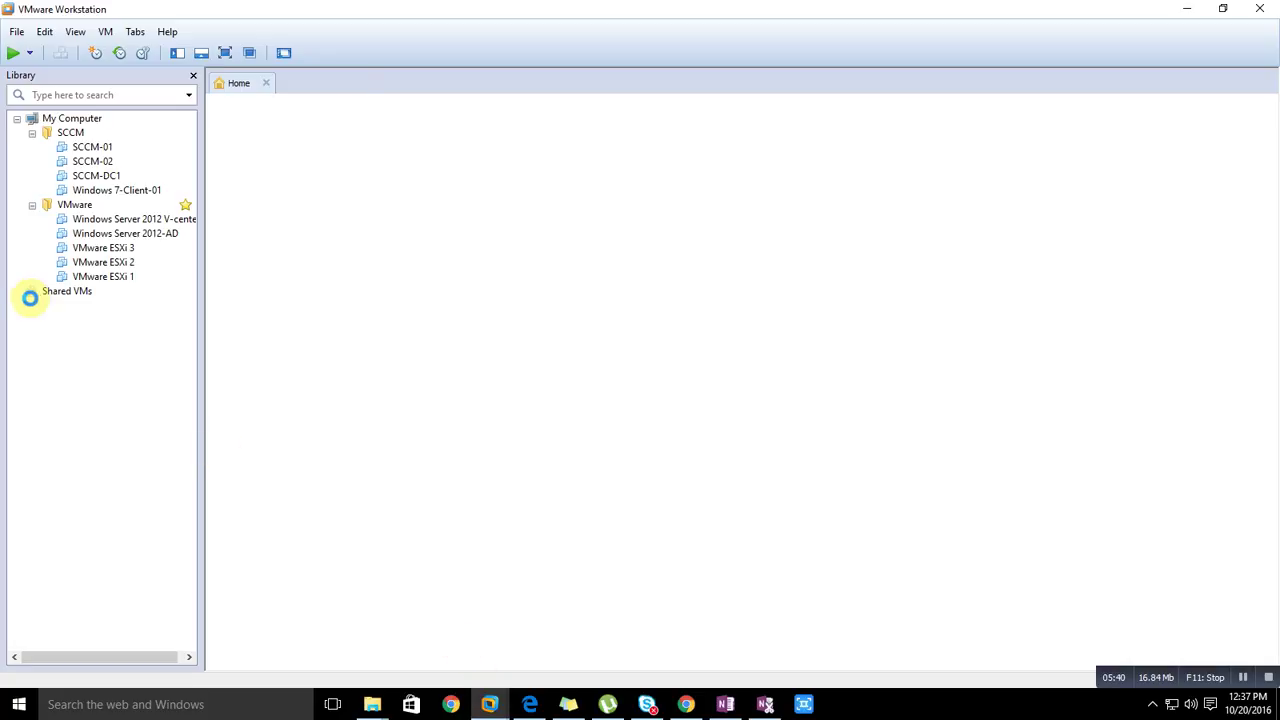
left_click(108, 176)
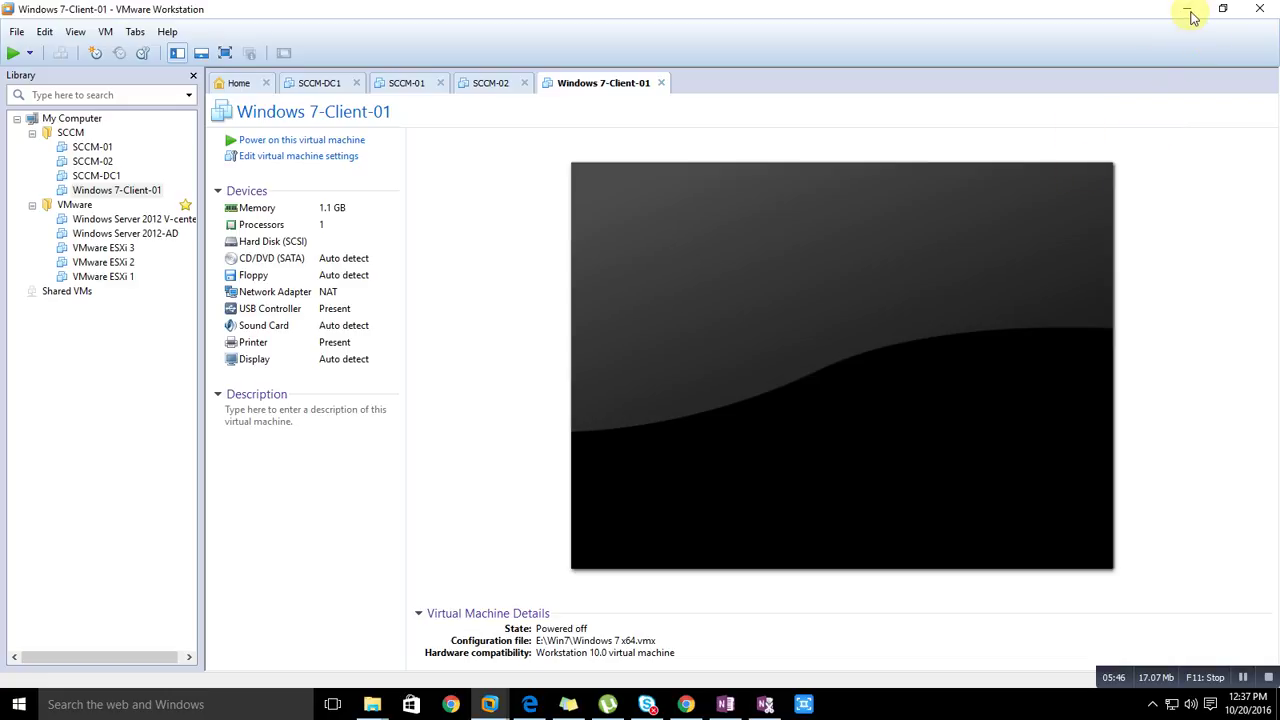
left_click(1190, 12)
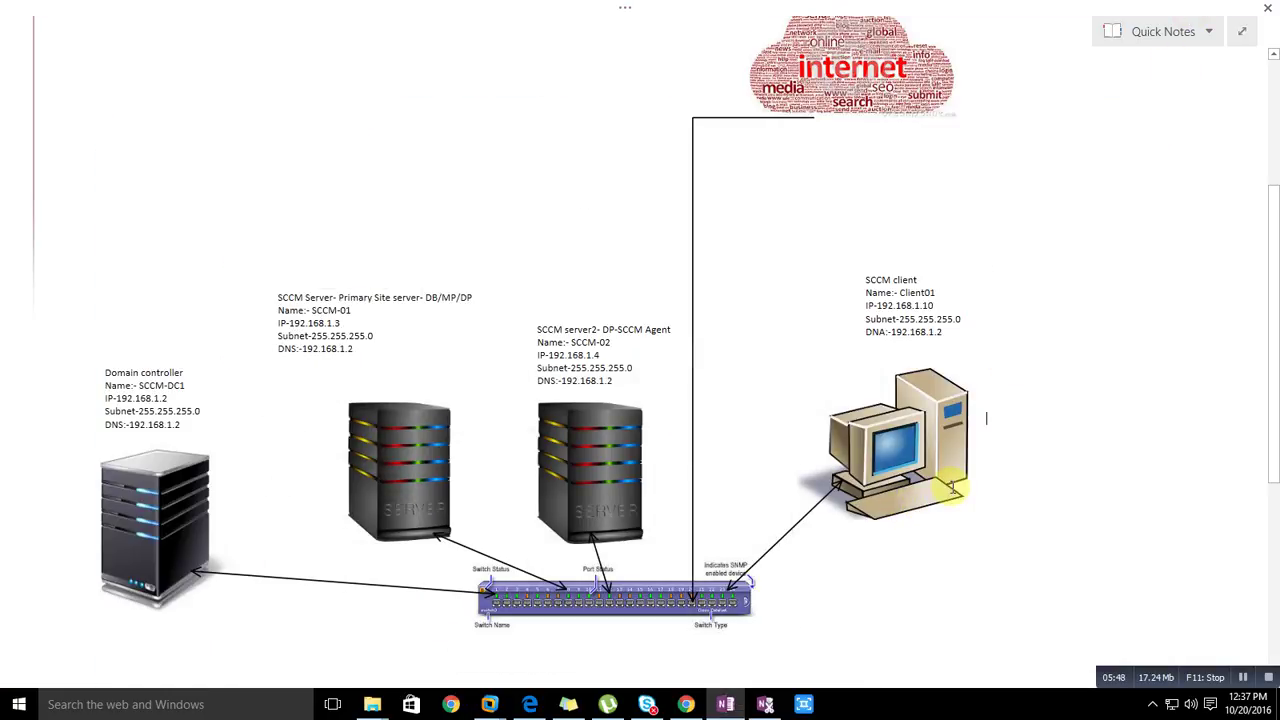